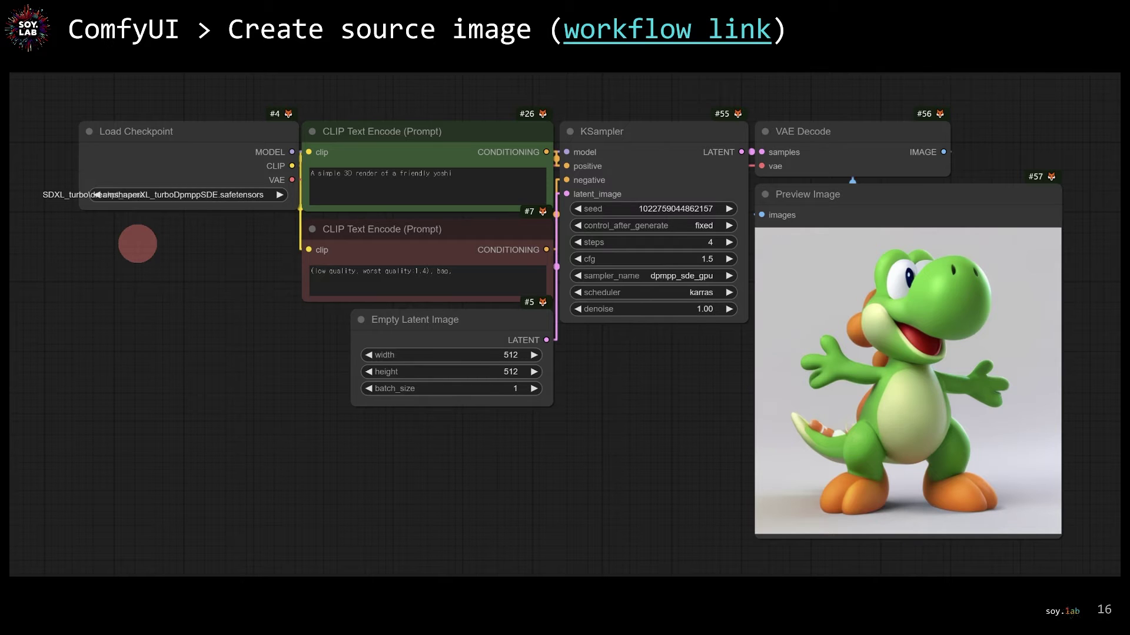
pyautogui.moveTo(1026, 116); pyautogui.dragTo(981, 212)
pyautogui.moveTo(985, 176)
pyautogui.mouseDown()
pyautogui.moveTo(982, 214)
pyautogui.moveTo(982, 183)
pyautogui.moveTo(1008, 188)
pyautogui.mouseUp()
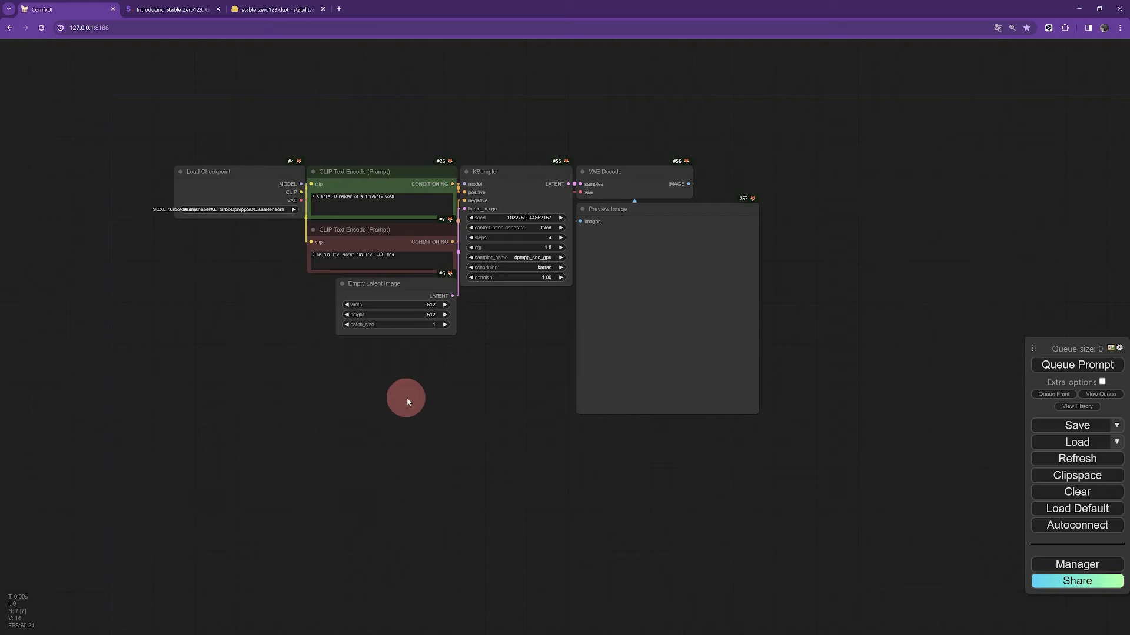
# Step: Queue the text-to-image workflow to generate the friendly yoshi source image
pyautogui.scroll(5, 407, 398)
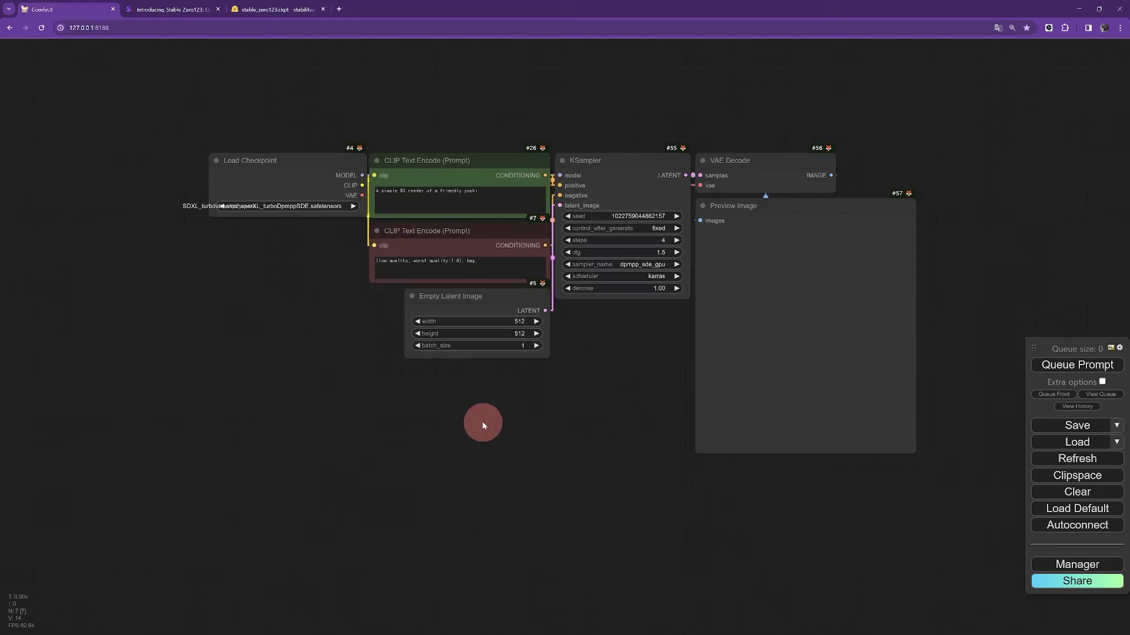
pyautogui.scroll(2, 481, 448)
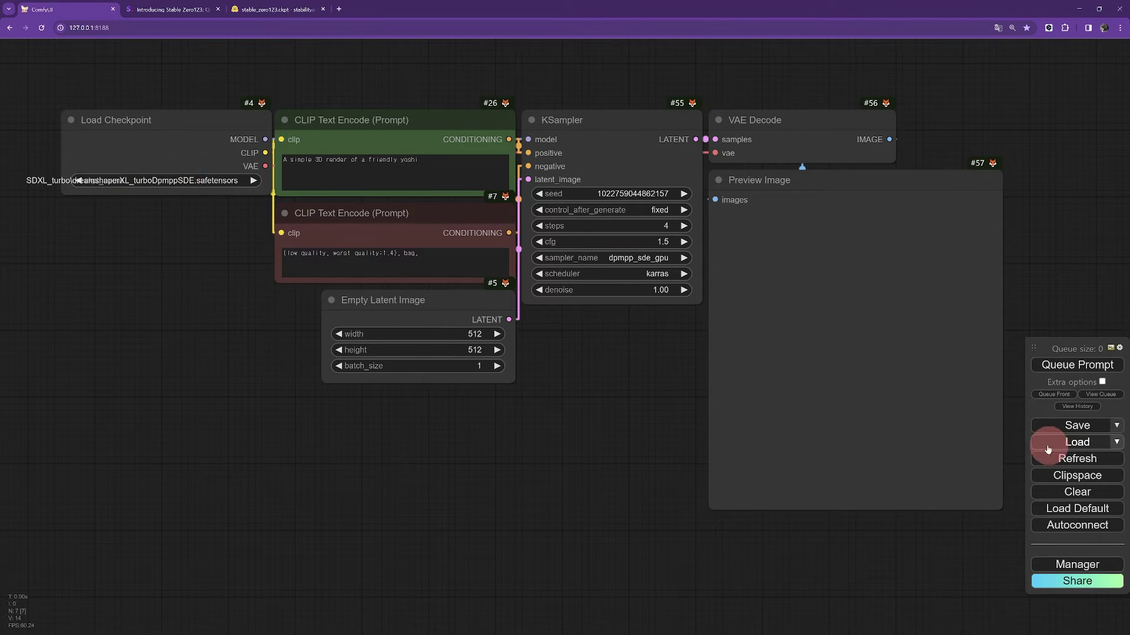
pyautogui.click(1093, 366)
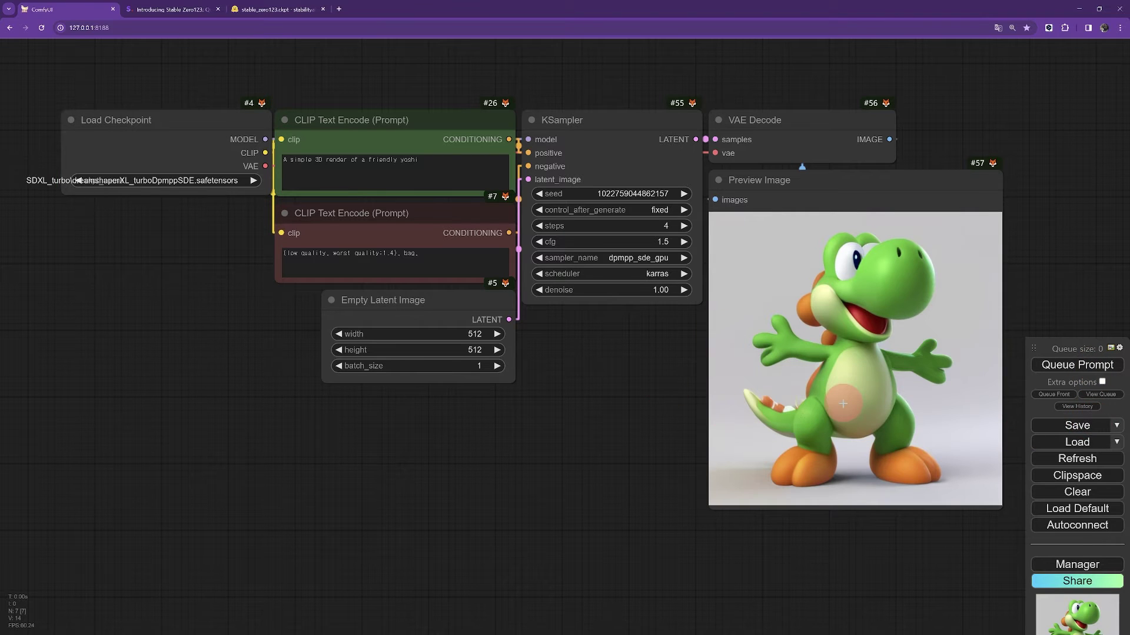
# Step: Show the extra queue options and turn on Auto Queue
pyautogui.click(1102, 382)
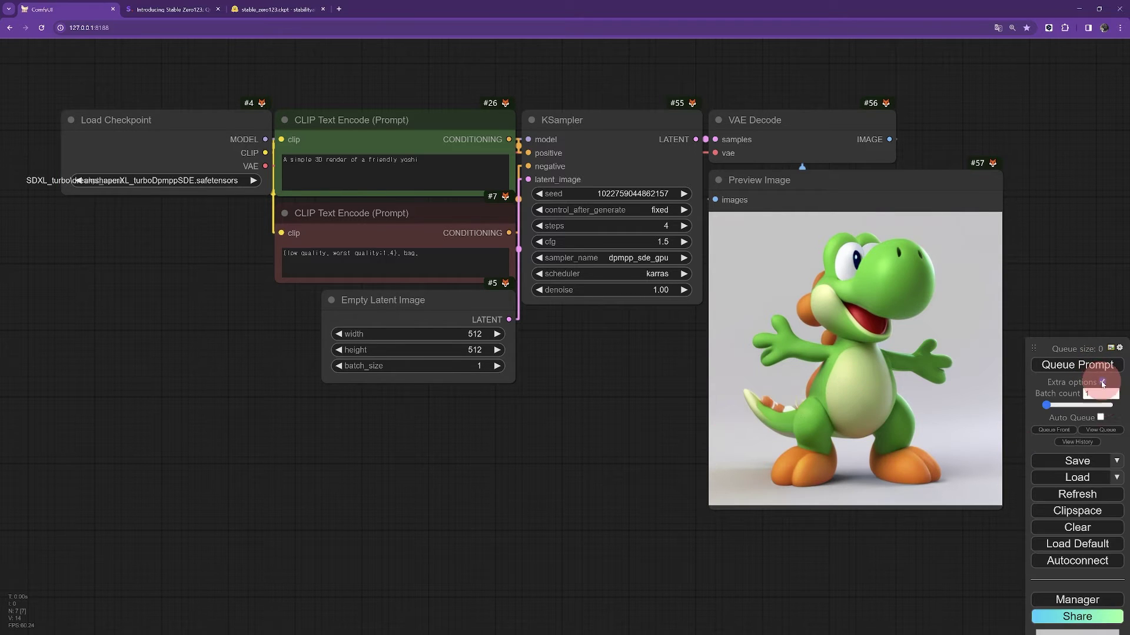
pyautogui.click(1101, 417)
pyautogui.moveTo(637, 453); pyautogui.dragTo(575, 465)
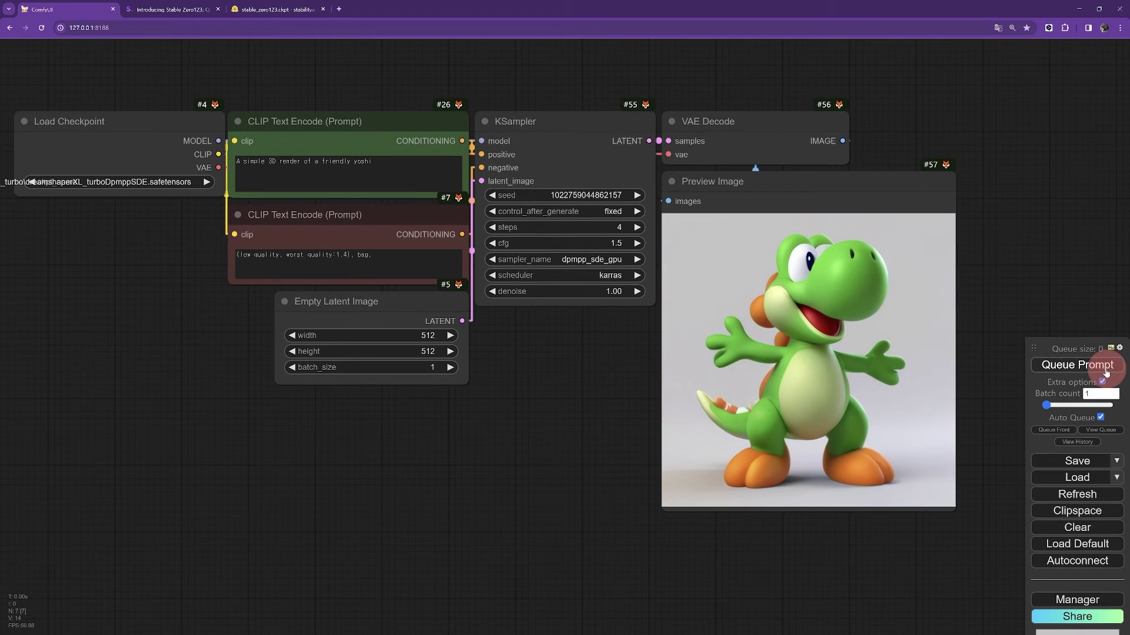
pyautogui.click(636, 194)
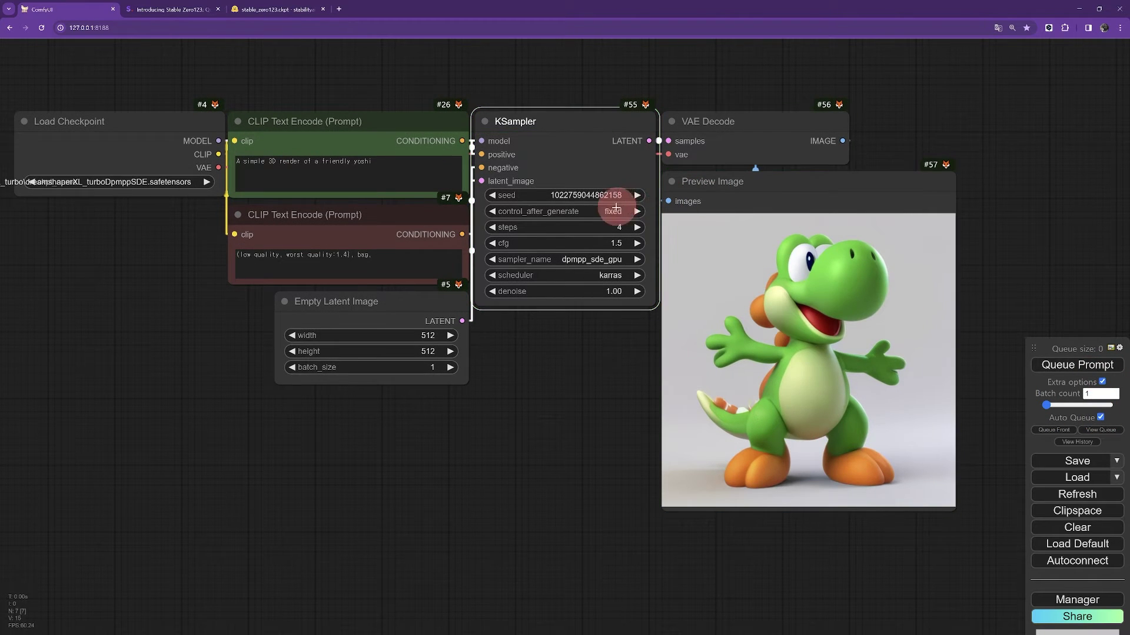
pyautogui.click(638, 211)
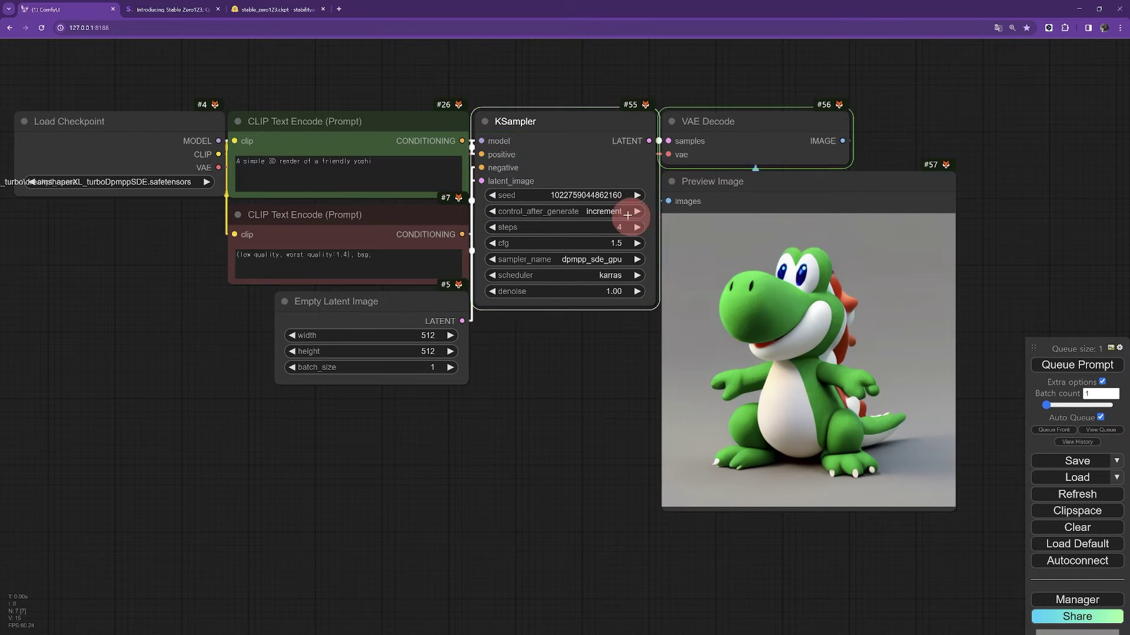
pyautogui.click(615, 211)
pyautogui.click(626, 247)
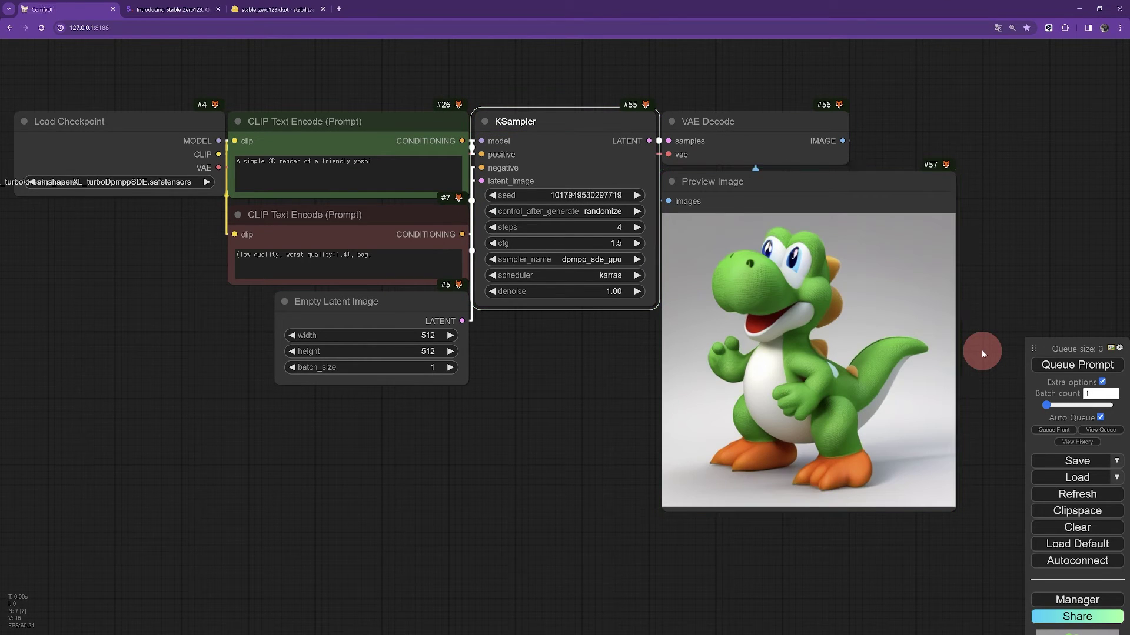
# Step: Queue more random-seed yoshi images and turn Auto Queue off
pyautogui.moveTo(598, 421); pyautogui.dragTo(619, 430)
pyautogui.click(1037, 376)
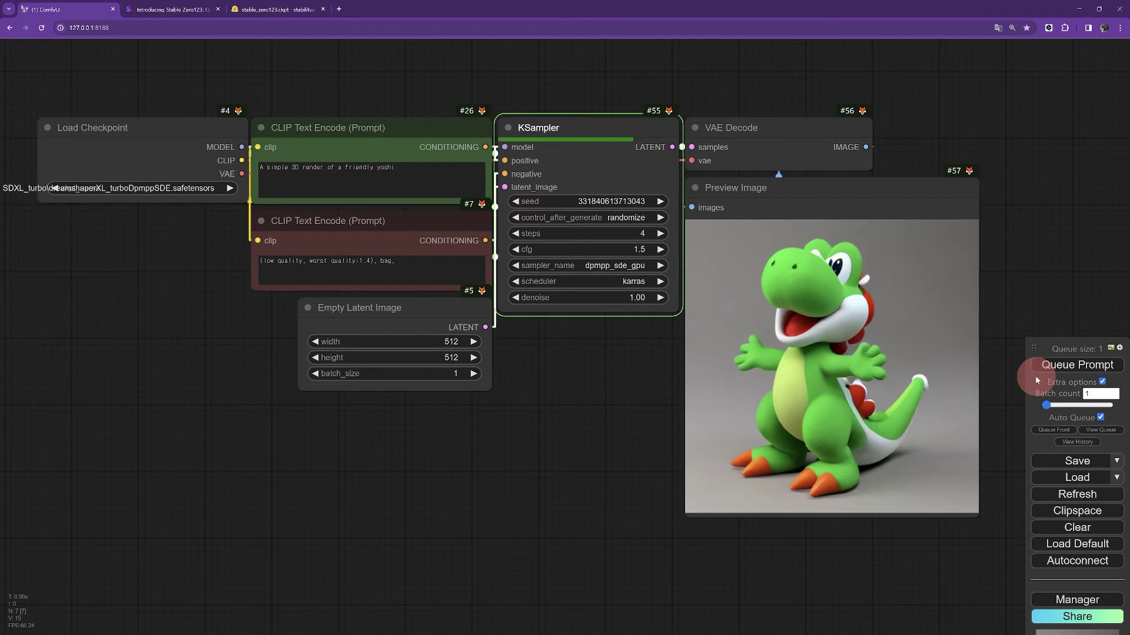
pyautogui.click(1061, 371)
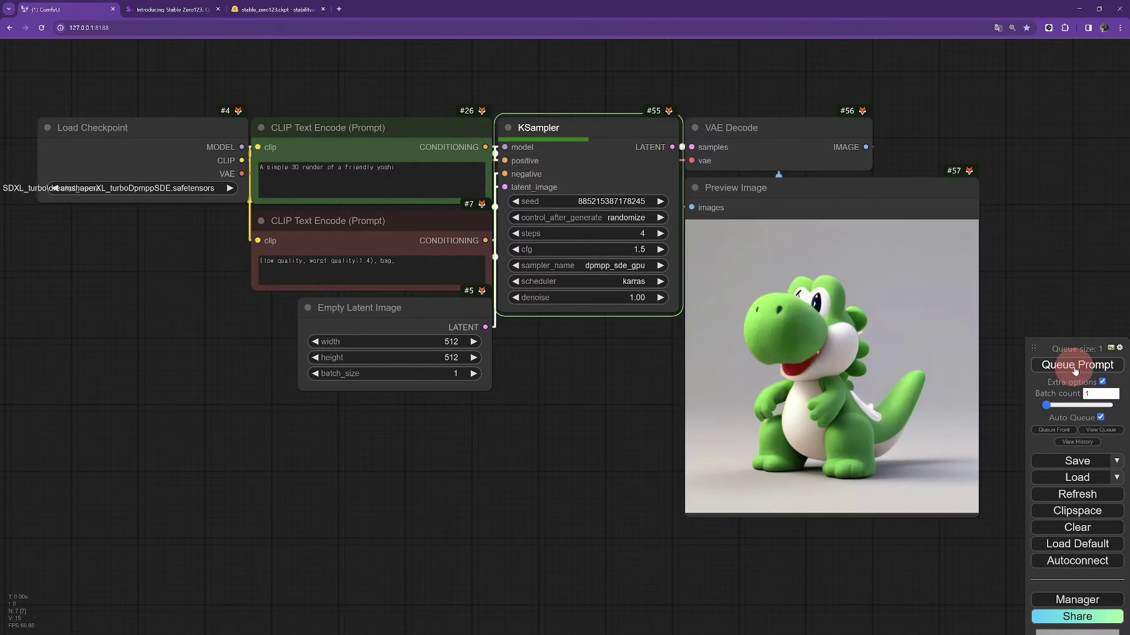
pyautogui.click(1091, 371)
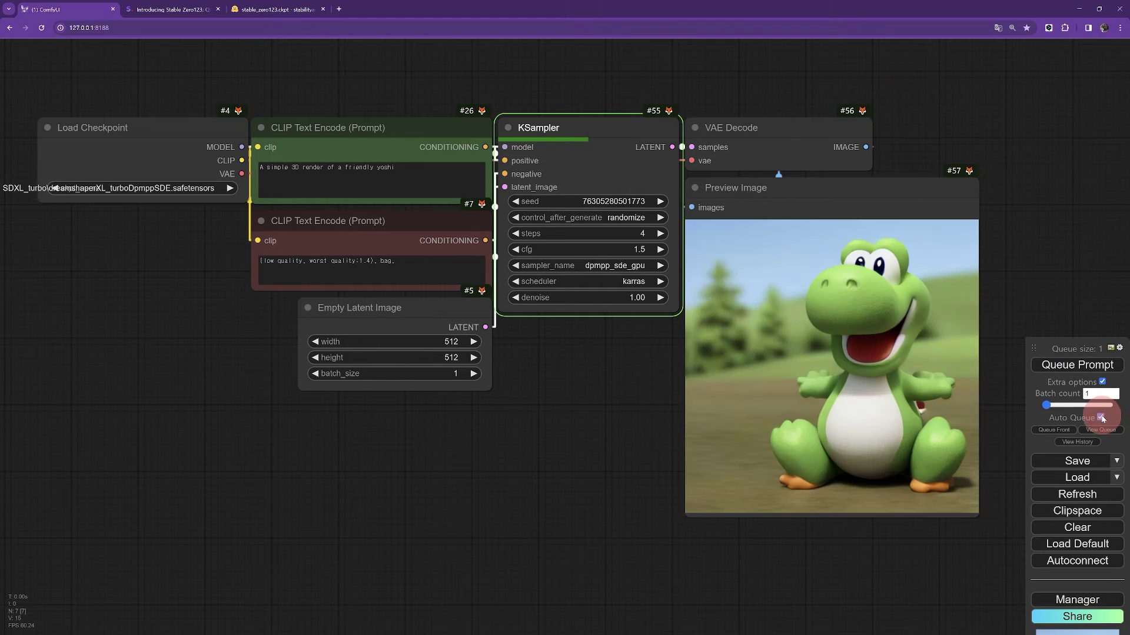
pyautogui.click(1100, 418)
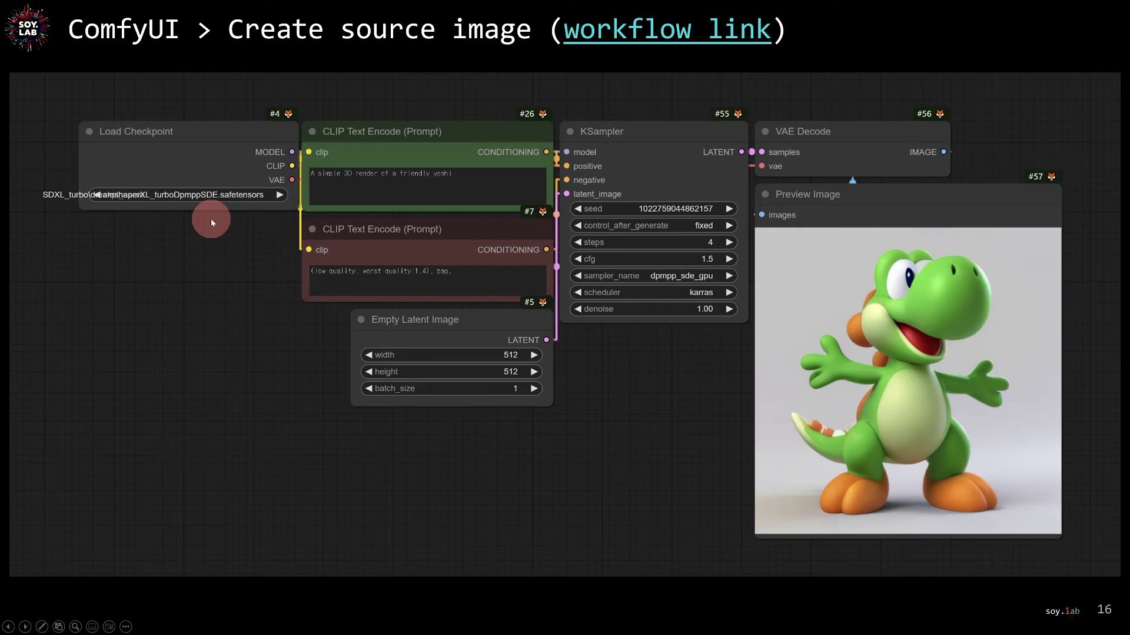
pyautogui.click(212, 224)
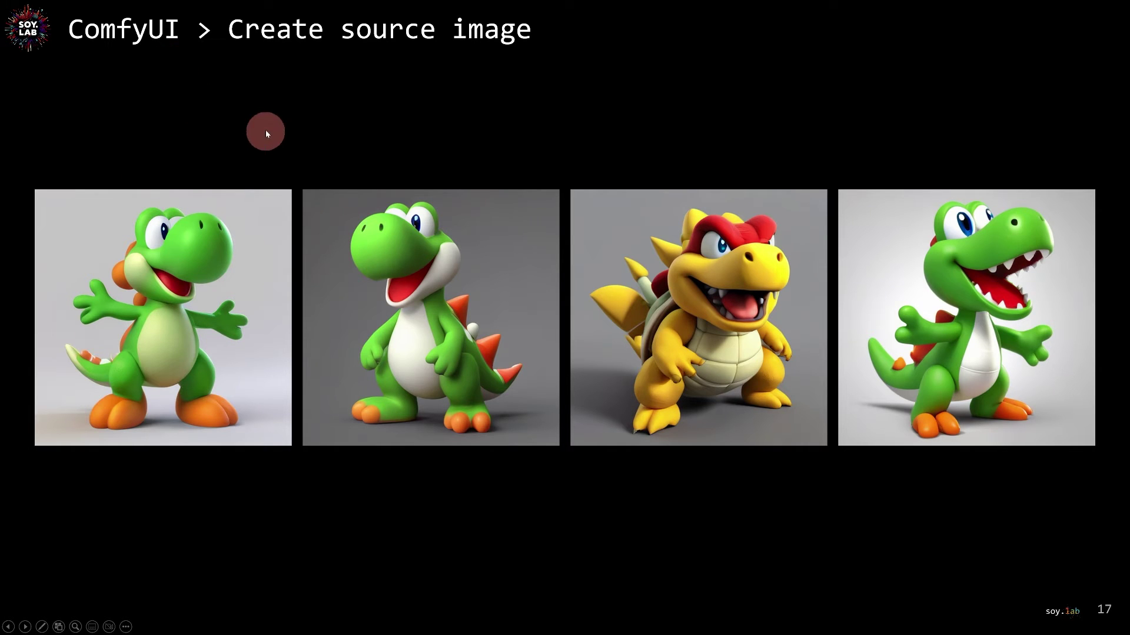
pyautogui.moveTo(286, 126)
pyautogui.mouseDown()
pyautogui.moveTo(237, 219)
pyautogui.moveTo(254, 189)
pyautogui.mouseUp()
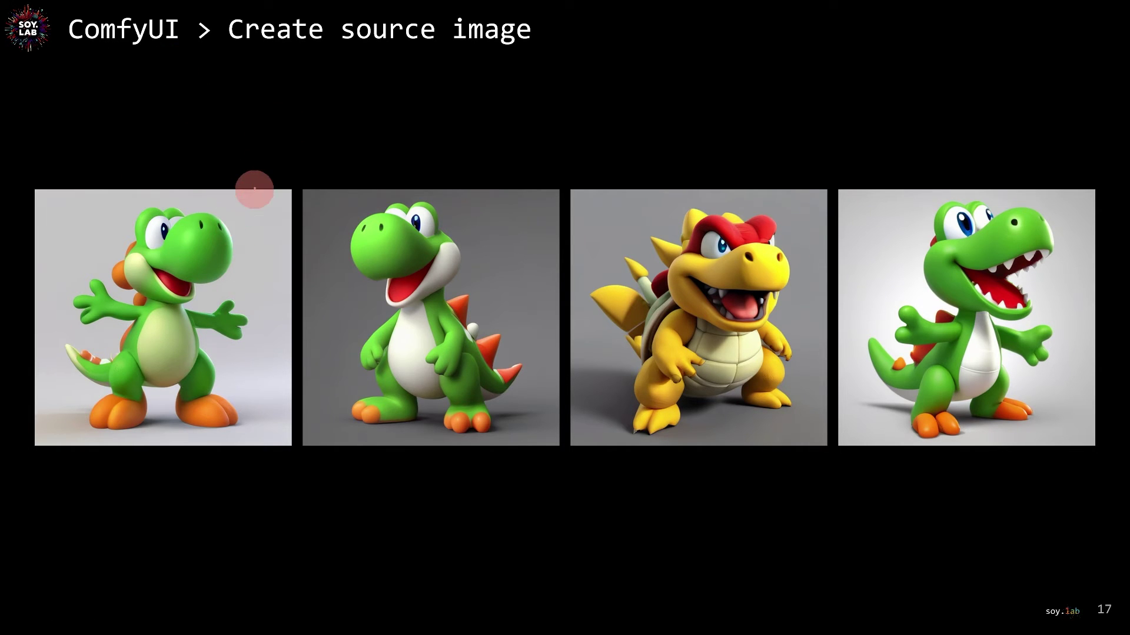
pyautogui.press('Right')
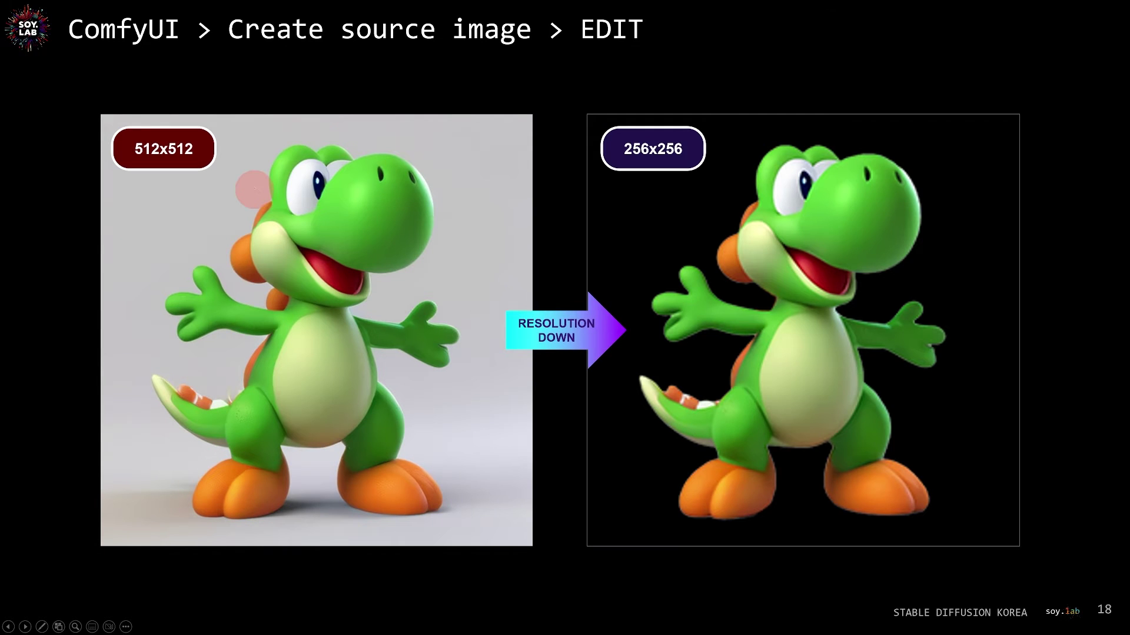
pyautogui.moveTo(194, 105)
pyautogui.mouseDown()
pyautogui.moveTo(202, 235)
pyautogui.moveTo(219, 116)
pyautogui.mouseUp()
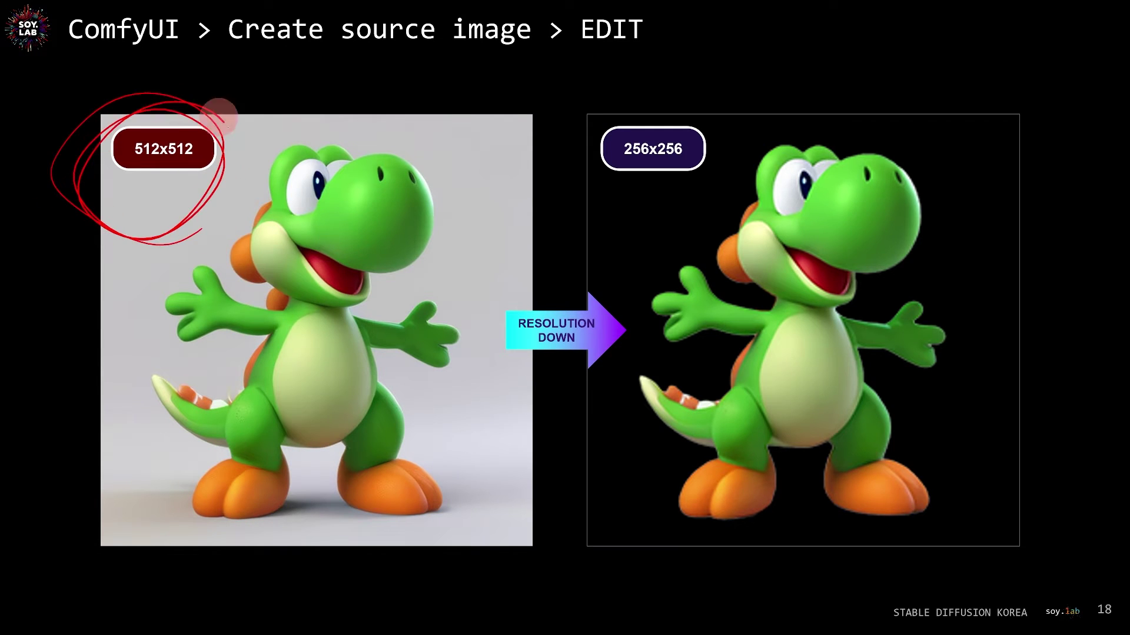
pyautogui.moveTo(652, 229)
pyautogui.mouseDown()
pyautogui.moveTo(717, 164)
pyautogui.moveTo(697, 178)
pyautogui.moveTo(711, 170)
pyautogui.moveTo(635, 165)
pyautogui.mouseUp()
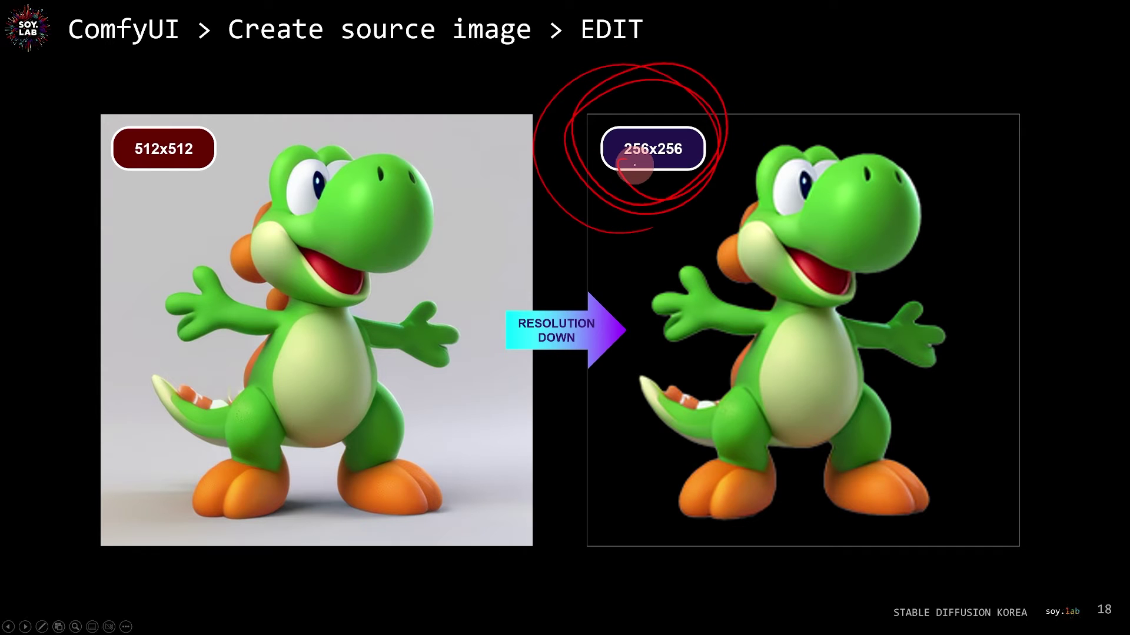
pyautogui.moveTo(775, 76)
pyautogui.mouseDown()
pyautogui.moveTo(763, 108)
pyautogui.moveTo(807, 86)
pyautogui.moveTo(902, 86)
pyautogui.moveTo(978, 45)
pyautogui.moveTo(993, 74)
pyautogui.mouseUp()
pyautogui.moveTo(894, 112); pyautogui.dragTo(1036, 67)
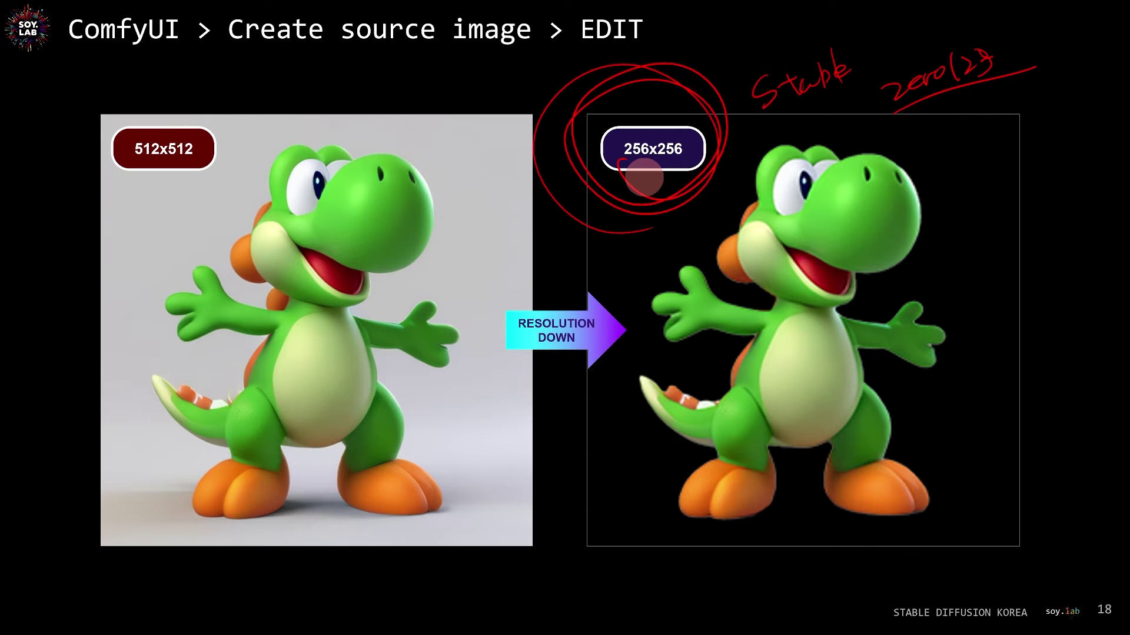
pyautogui.press('e')
pyautogui.moveTo(590, 383)
pyautogui.mouseDown()
pyautogui.moveTo(495, 383)
pyautogui.moveTo(596, 388)
pyautogui.moveTo(528, 393)
pyautogui.mouseUp()
pyautogui.press('e')
pyautogui.moveTo(457, 135)
pyautogui.mouseDown()
pyautogui.moveTo(433, 196)
pyautogui.moveTo(491, 320)
pyautogui.moveTo(484, 486)
pyautogui.mouseUp()
pyautogui.moveTo(188, 189)
pyautogui.mouseDown()
pyautogui.moveTo(163, 395)
pyautogui.moveTo(203, 367)
pyautogui.moveTo(174, 490)
pyautogui.moveTo(258, 548)
pyautogui.moveTo(280, 539)
pyautogui.mouseUp()
pyautogui.moveTo(728, 382)
pyautogui.mouseDown()
pyautogui.moveTo(753, 332)
pyautogui.moveTo(697, 346)
pyautogui.moveTo(653, 313)
pyautogui.moveTo(845, 280)
pyautogui.moveTo(863, 308)
pyautogui.moveTo(904, 306)
pyautogui.moveTo(925, 336)
pyautogui.moveTo(874, 379)
pyautogui.moveTo(924, 454)
pyautogui.moveTo(846, 542)
pyautogui.moveTo(719, 520)
pyautogui.moveTo(724, 394)
pyautogui.mouseUp()
pyautogui.press('e')
pyautogui.moveTo(854, 141)
pyautogui.mouseDown()
pyautogui.moveTo(894, 89)
pyautogui.moveTo(941, 71)
pyautogui.moveTo(942, 84)
pyautogui.moveTo(962, 62)
pyautogui.moveTo(979, 91)
pyautogui.moveTo(947, 120)
pyautogui.moveTo(920, 88)
pyautogui.moveTo(927, 72)
pyautogui.moveTo(938, 95)
pyautogui.mouseUp()
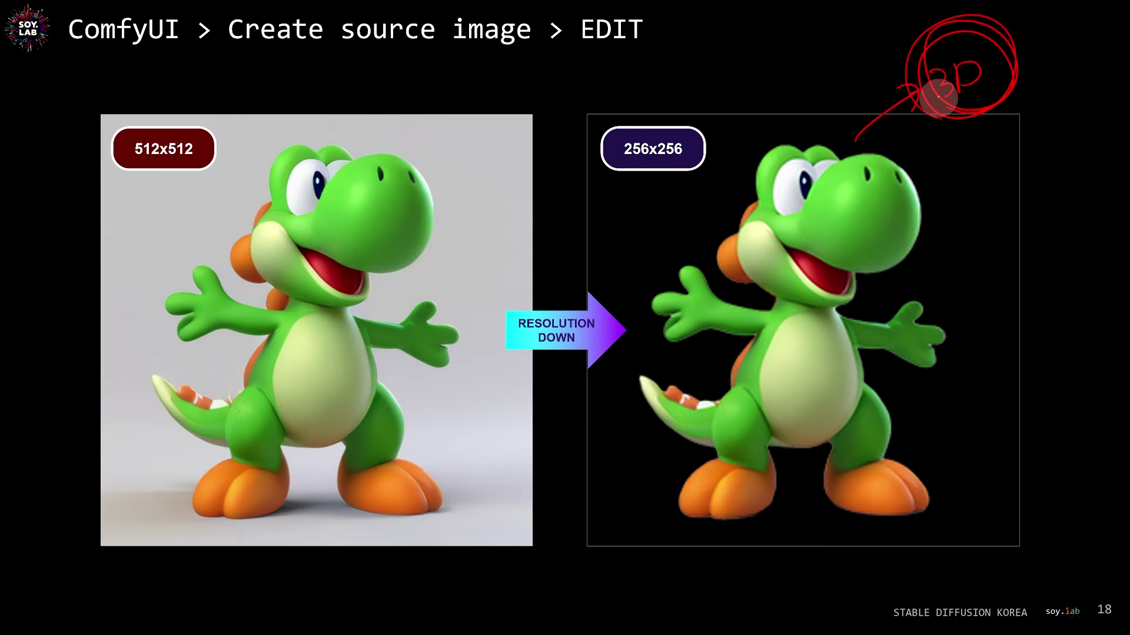
pyautogui.press('e')
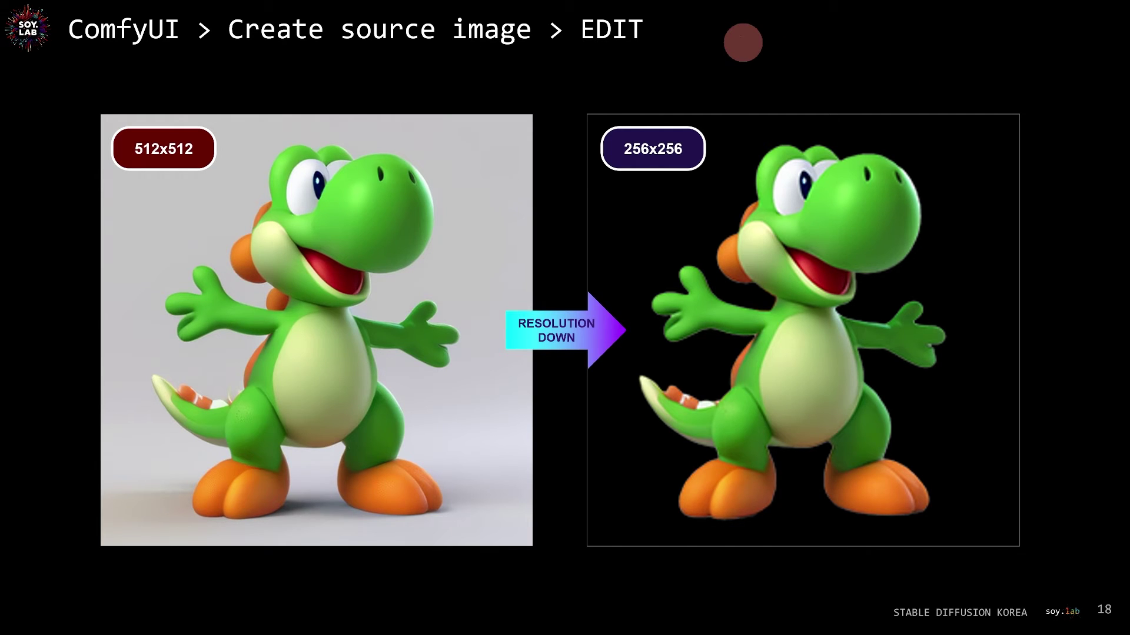
pyautogui.press('Right')
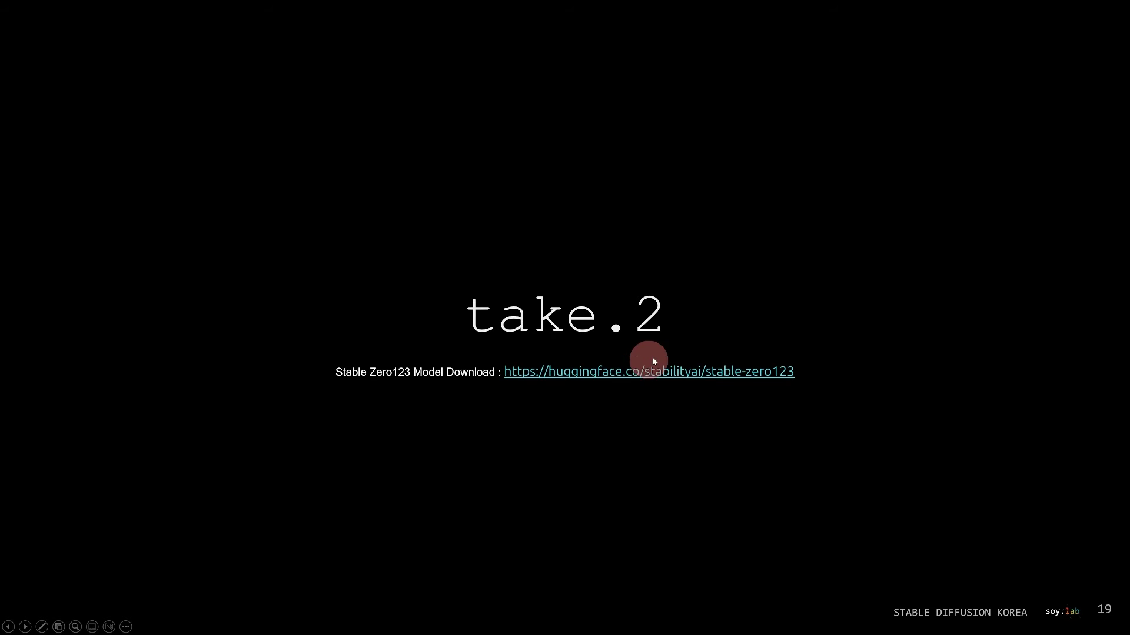
pyautogui.press('Right')
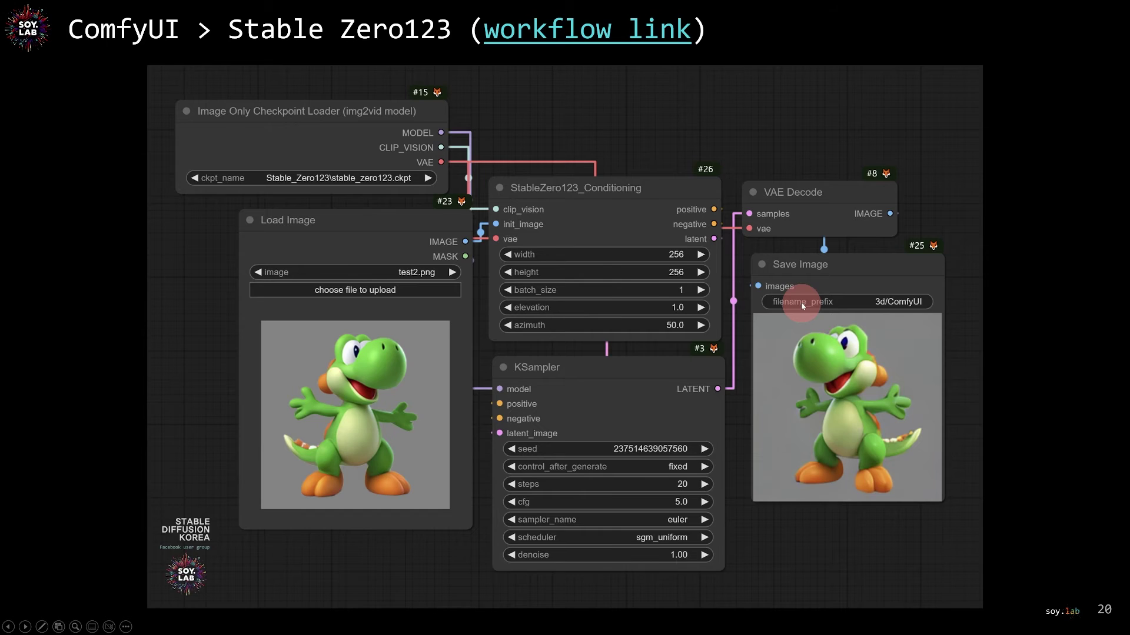
# Step: Switch to the Stable Zero123 workflow in ComfyUI and space out the checkpoint loader, Load Image and KSampler nodes around StableZero123_Conditioning
pyautogui.hotkey('alt', 'Tab')
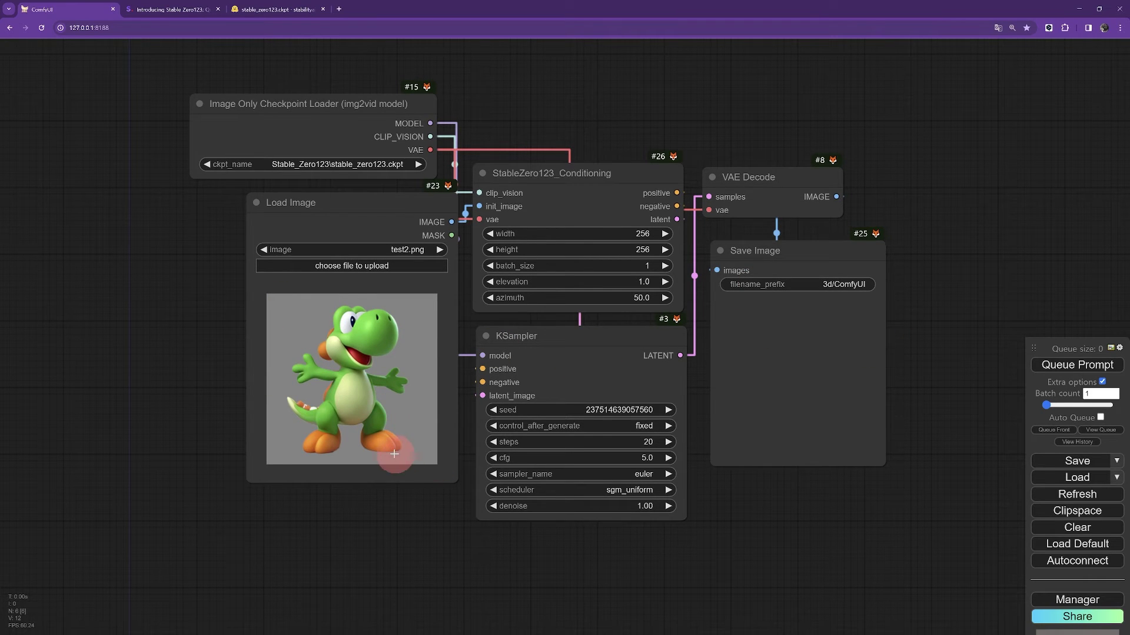
pyautogui.moveTo(382, 103); pyautogui.dragTo(342, 102)
pyautogui.moveTo(381, 190); pyautogui.dragTo(365, 197)
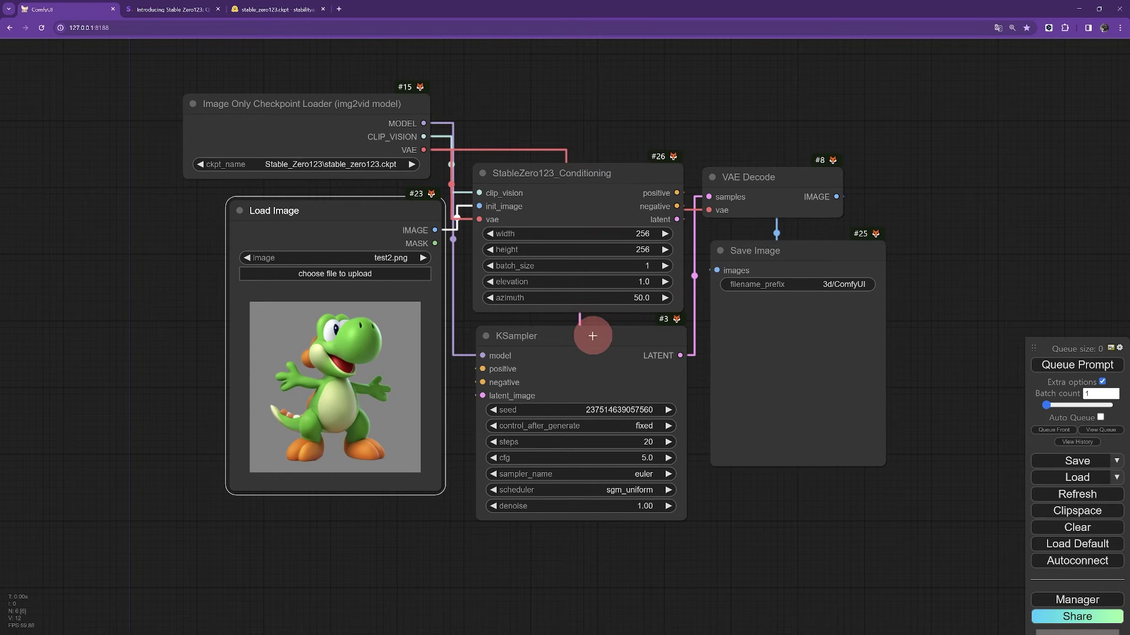
pyautogui.moveTo(589, 333); pyautogui.dragTo(589, 328)
# Step: Move the Save Image node aside and add a PreviewImage node below VAE Decode, connected to its IMAGE output
pyautogui.moveTo(816, 243); pyautogui.dragTo(1015, 189)
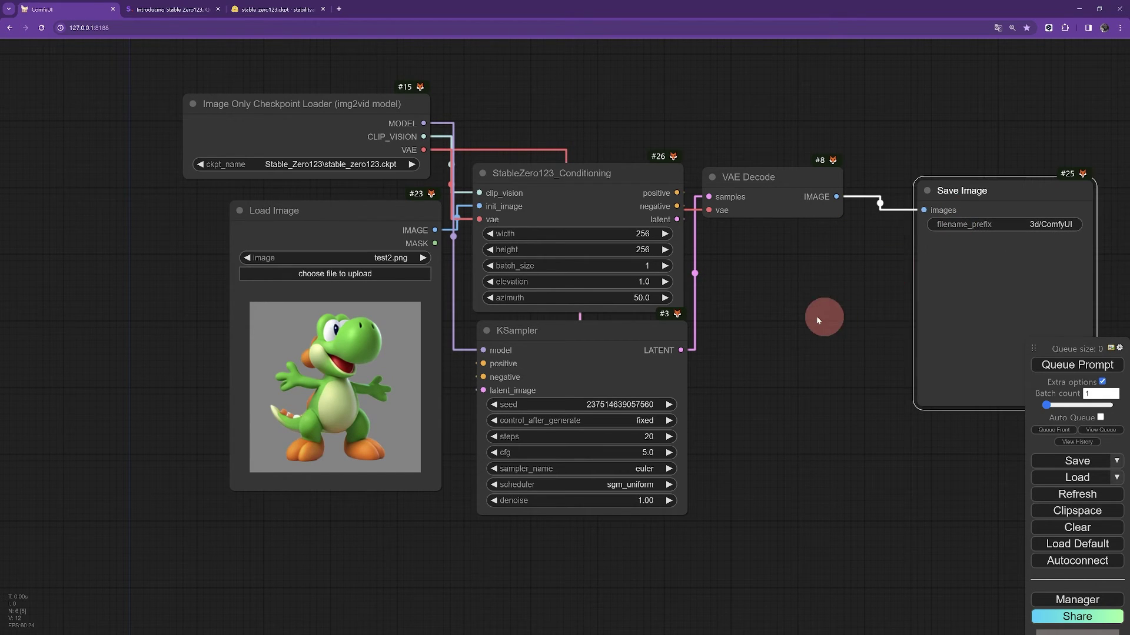
pyautogui.doubleClick(814, 315)
pyautogui.write('PRE')
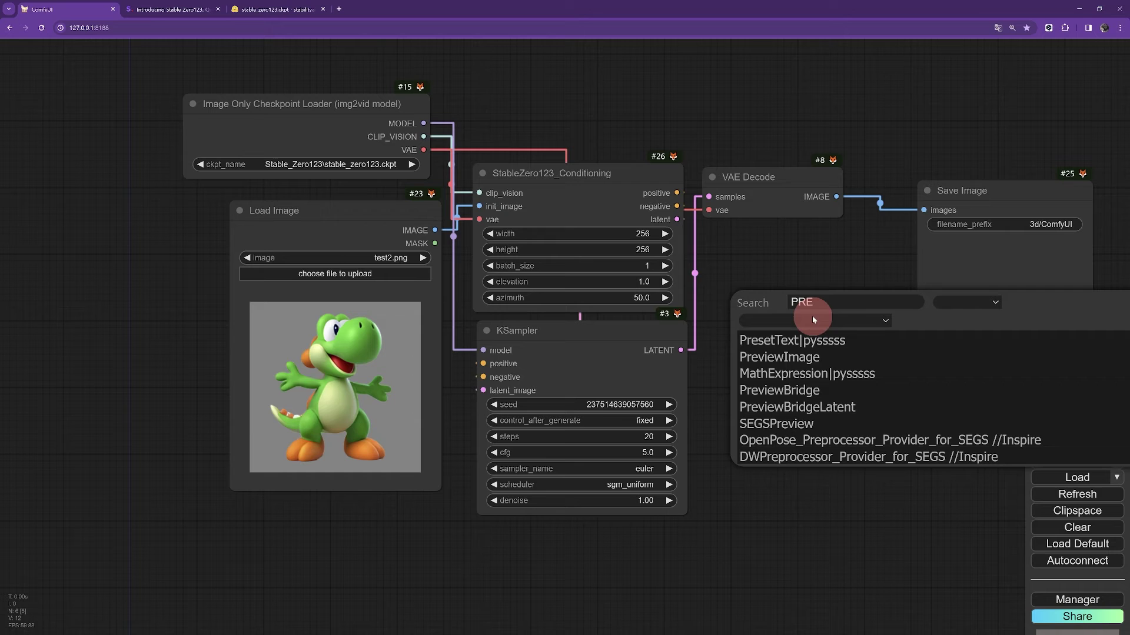
pyautogui.click(791, 356)
pyautogui.moveTo(819, 327); pyautogui.dragTo(836, 197)
pyautogui.moveTo(888, 305); pyautogui.dragTo(779, 246)
# Step: Line up the Save Image node with VAE Decode and mute it, and shift the Preview Image node slightly
pyautogui.moveTo(978, 285); pyautogui.dragTo(985, 271)
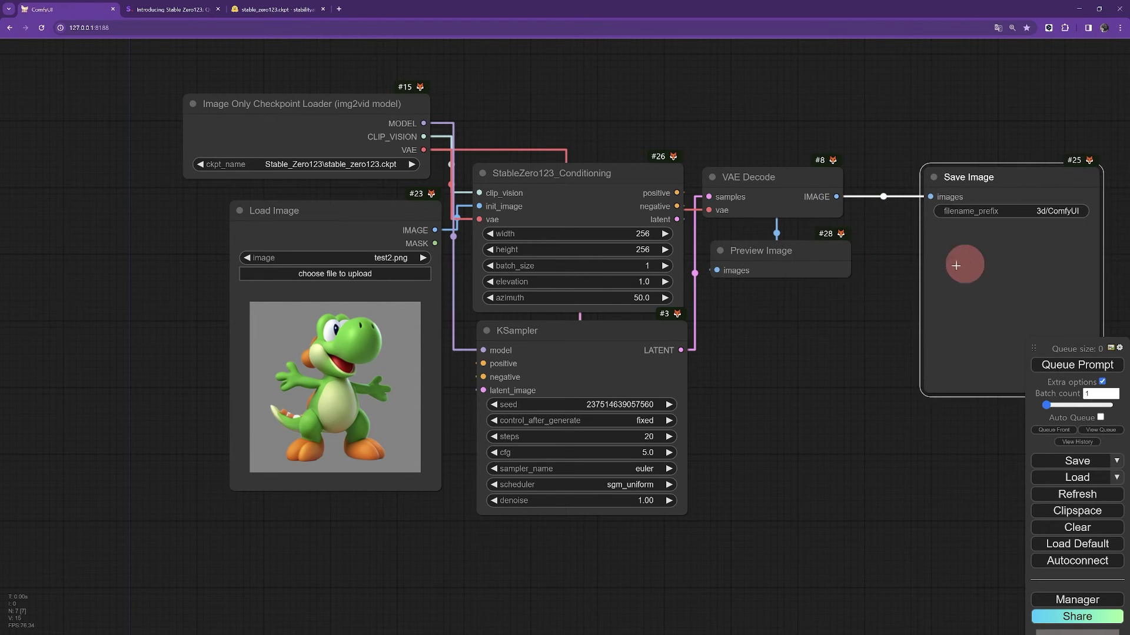
pyautogui.hotkey('ctrl', 'm')
pyautogui.moveTo(795, 269); pyautogui.dragTo(811, 265)
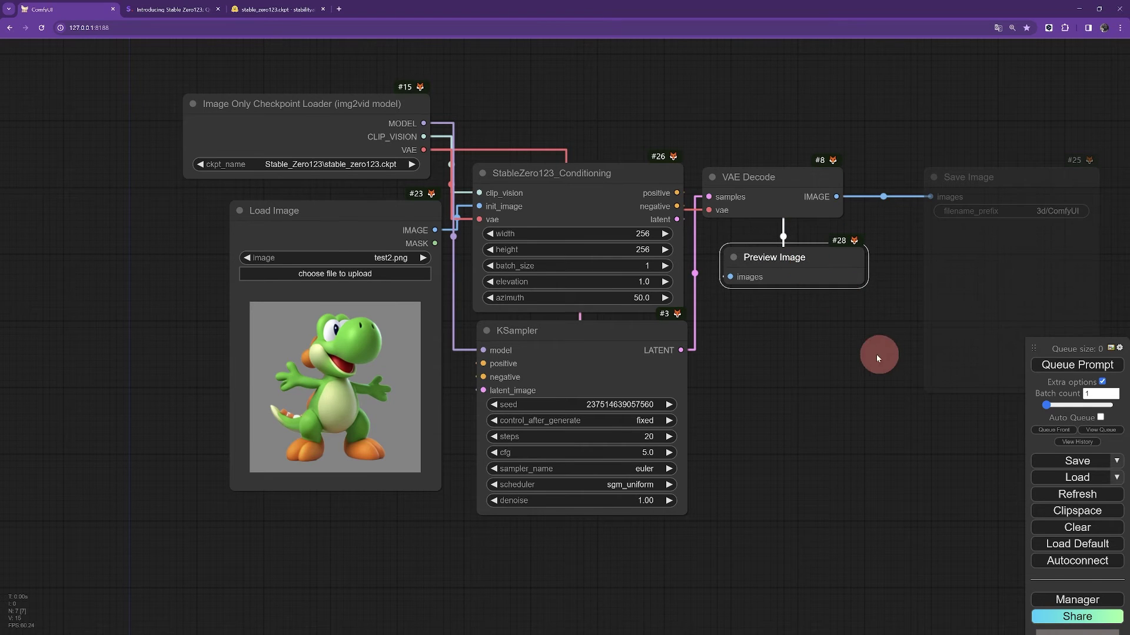
# Step: Run the Stable Zero123 workflow to produce a preview image and turn on Auto Queue
pyautogui.scroll(1, 875, 353)
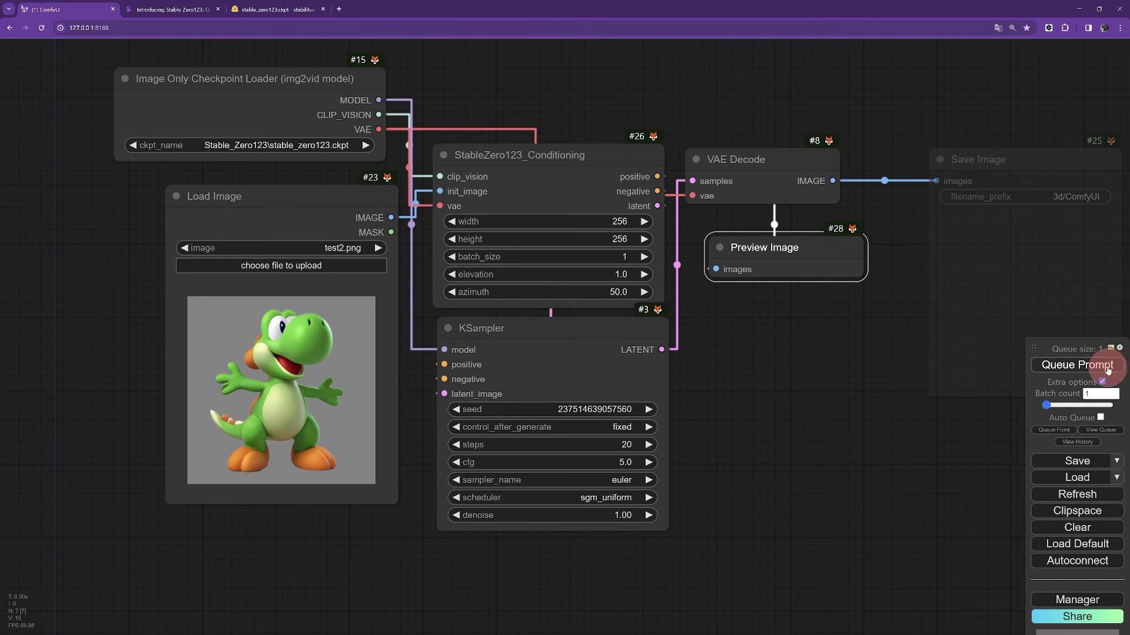
pyautogui.moveTo(926, 418); pyautogui.dragTo(908, 429)
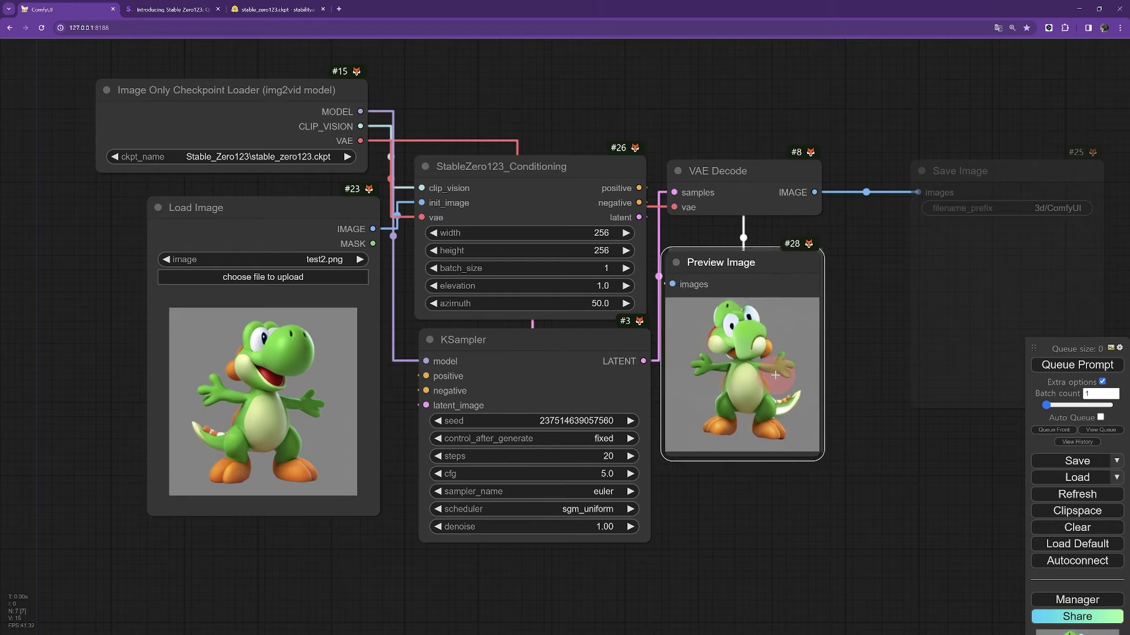
pyautogui.click(1101, 418)
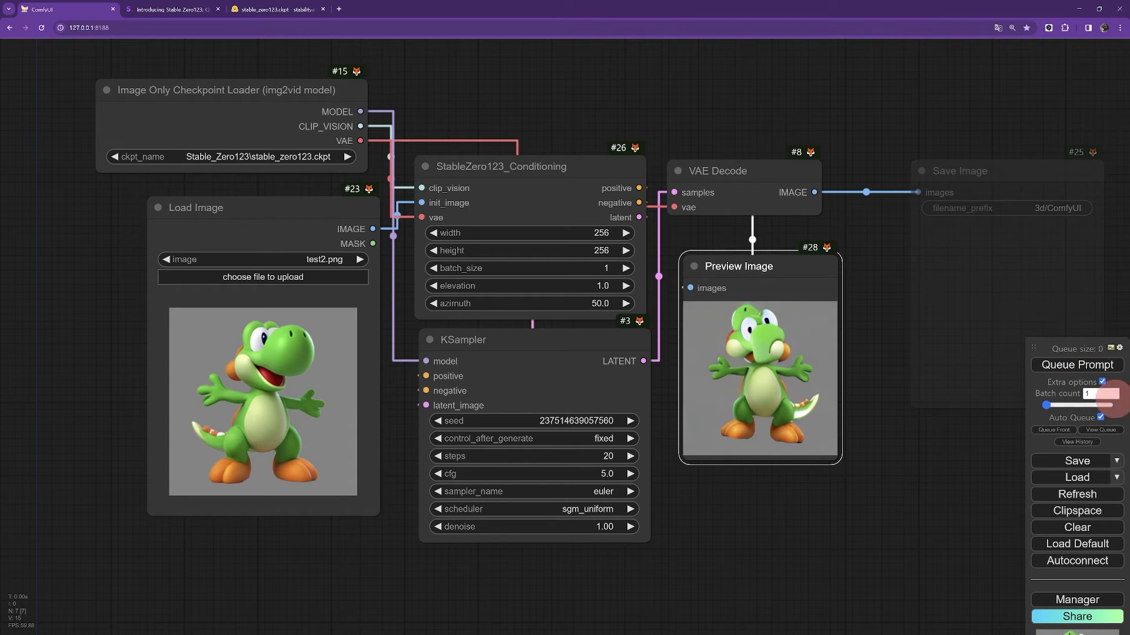
# Step: Set the azimuth of the StableZero123_Conditioning node to 10.0
pyautogui.click(600, 303)
pyautogui.write('10')
pyautogui.press('Return')
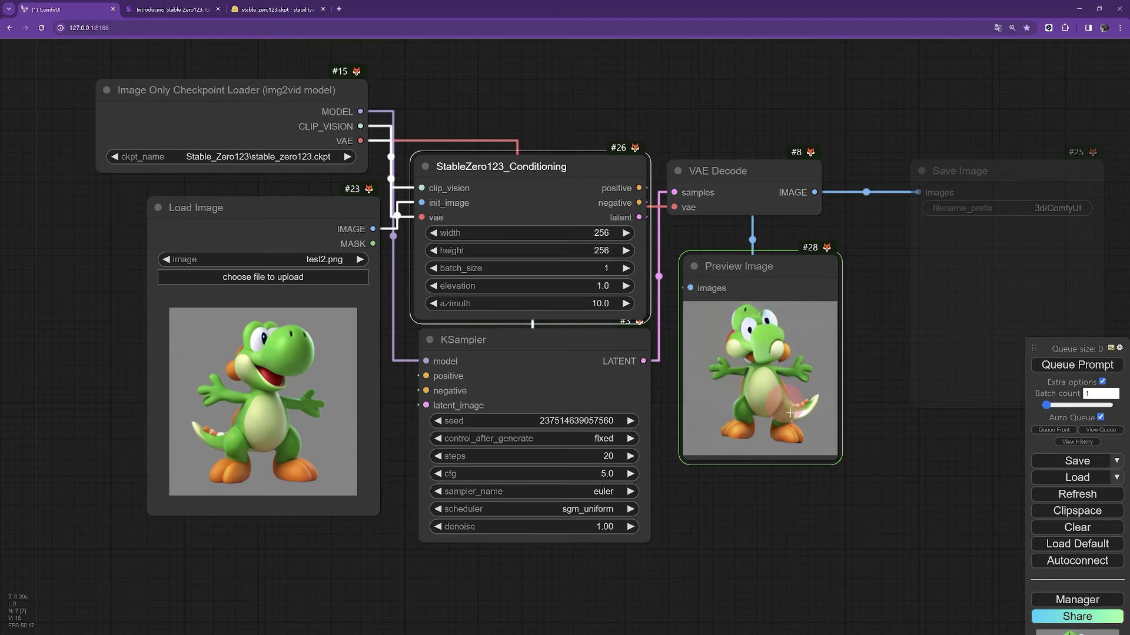
# Step: Enlarge the Preview Image node and compare its rotated yoshi with the source picture in Load Image
pyautogui.moveTo(838, 457); pyautogui.dragTo(914, 537)
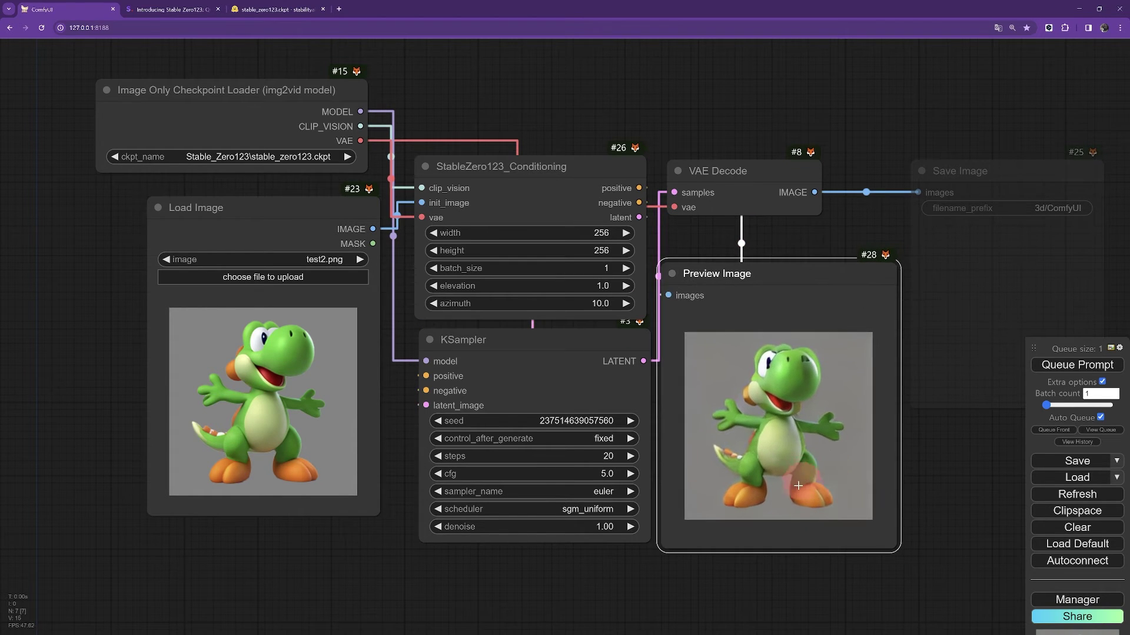
pyautogui.scroll(3, 803, 480)
pyautogui.click(181, 448)
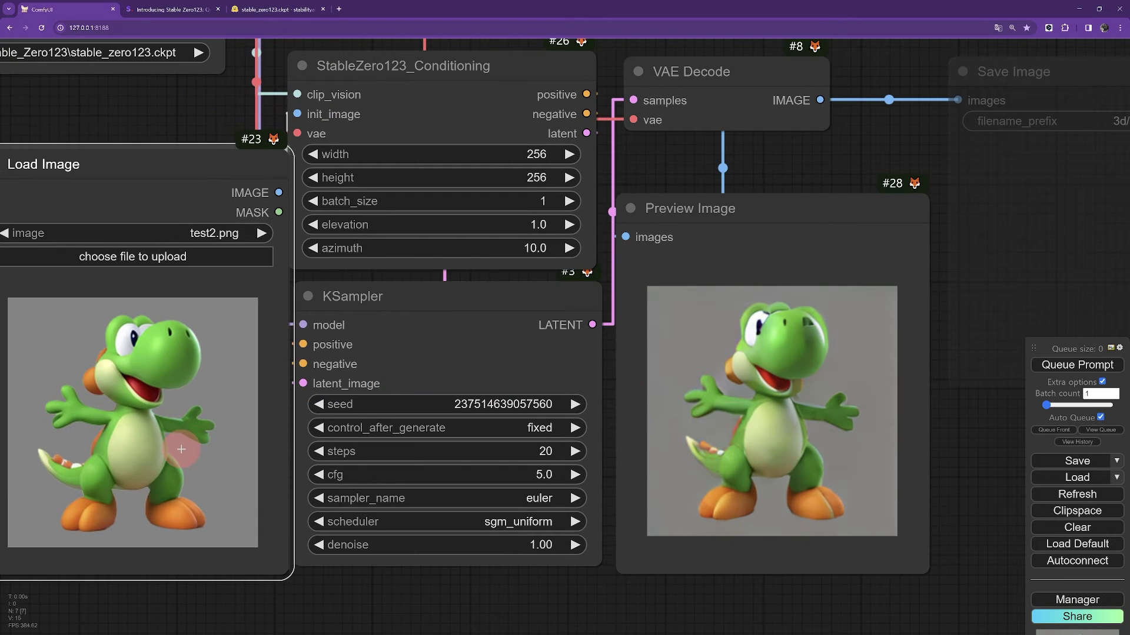
# Step: Try rotated views by varying the StableZero123_Conditioning azimuth through 53.8 to 78.6 and setting the elevation to -4.0
pyautogui.moveTo(181, 449); pyautogui.dragTo(183, 453)
pyautogui.moveTo(525, 247); pyautogui.dragTo(540, 248)
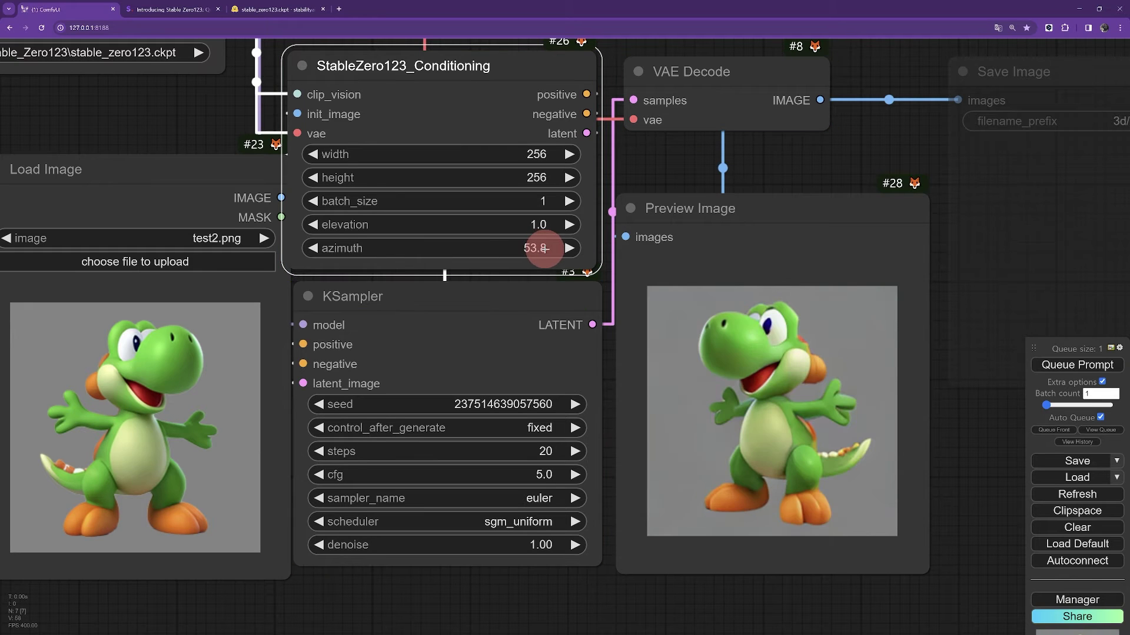
pyautogui.moveTo(545, 249)
pyautogui.mouseDown()
pyautogui.moveTo(518, 246)
pyautogui.moveTo(535, 222)
pyautogui.moveTo(524, 224)
pyautogui.moveTo(570, 222)
pyautogui.moveTo(517, 222)
pyautogui.moveTo(539, 248)
pyautogui.mouseUp()
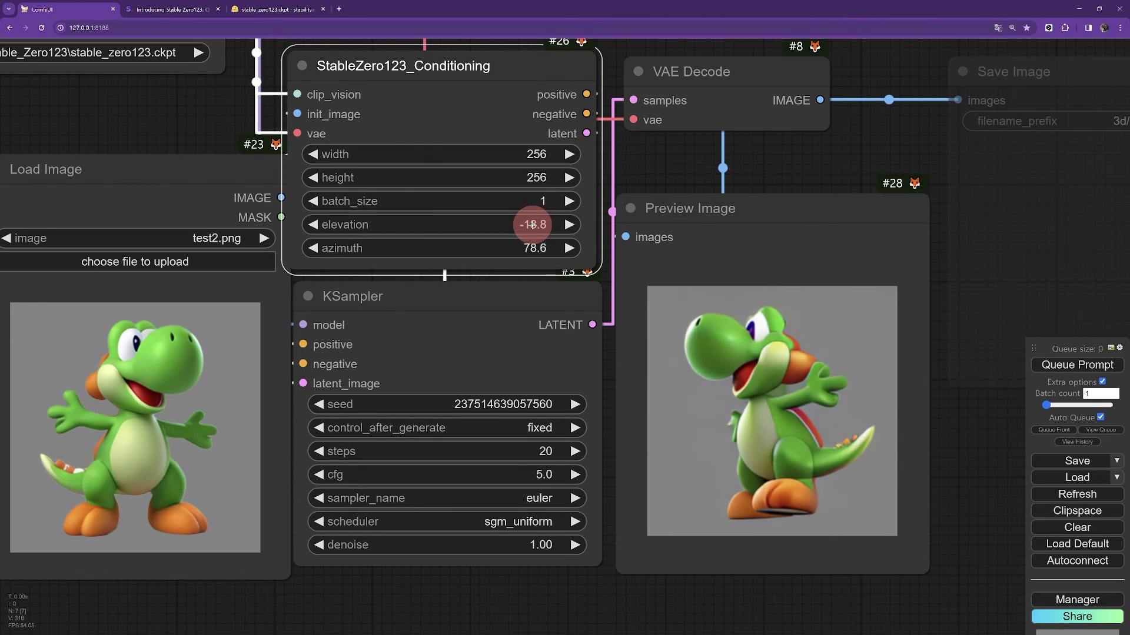
pyautogui.moveTo(532, 225); pyautogui.dragTo(558, 225)
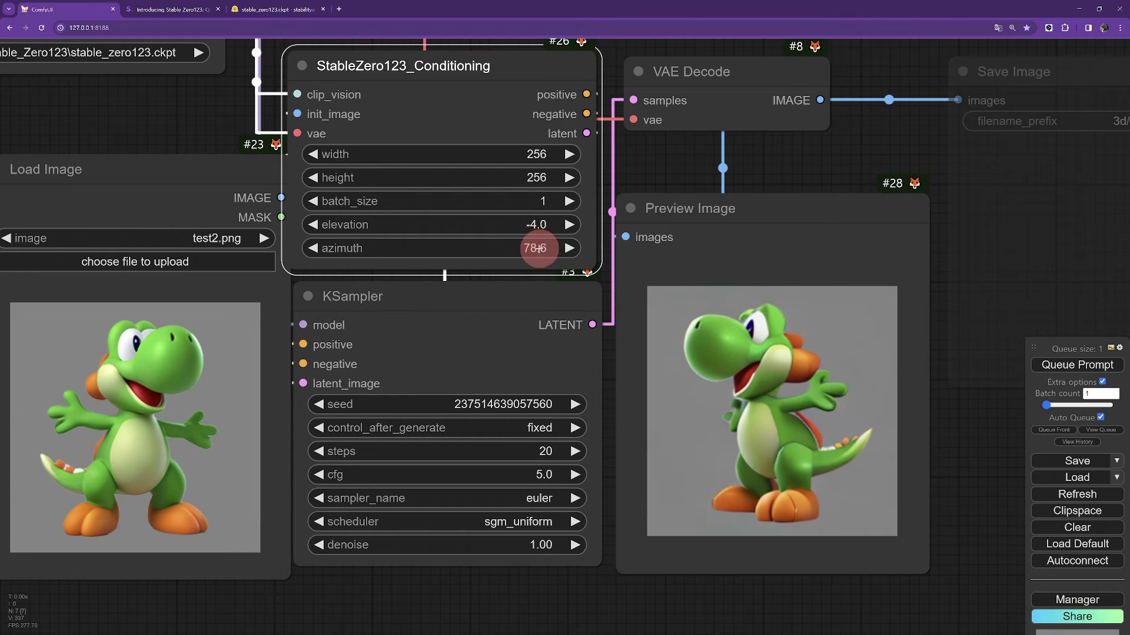
# Step: Set the StableZero123_Conditioning azimuth to -6.2 and the elevation to 22.6 to generate a new preview view
pyautogui.moveTo(535, 249)
pyautogui.mouseDown()
pyautogui.moveTo(510, 245)
pyautogui.moveTo(547, 249)
pyautogui.moveTo(532, 249)
pyautogui.mouseUp()
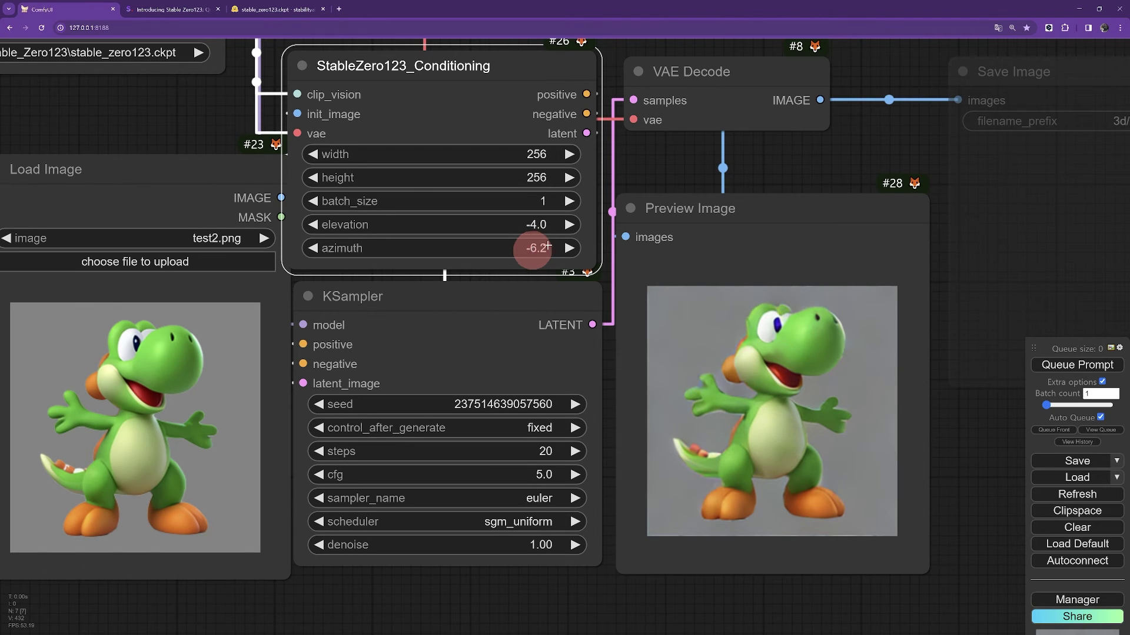
pyautogui.moveTo(537, 224); pyautogui.dragTo(593, 235)
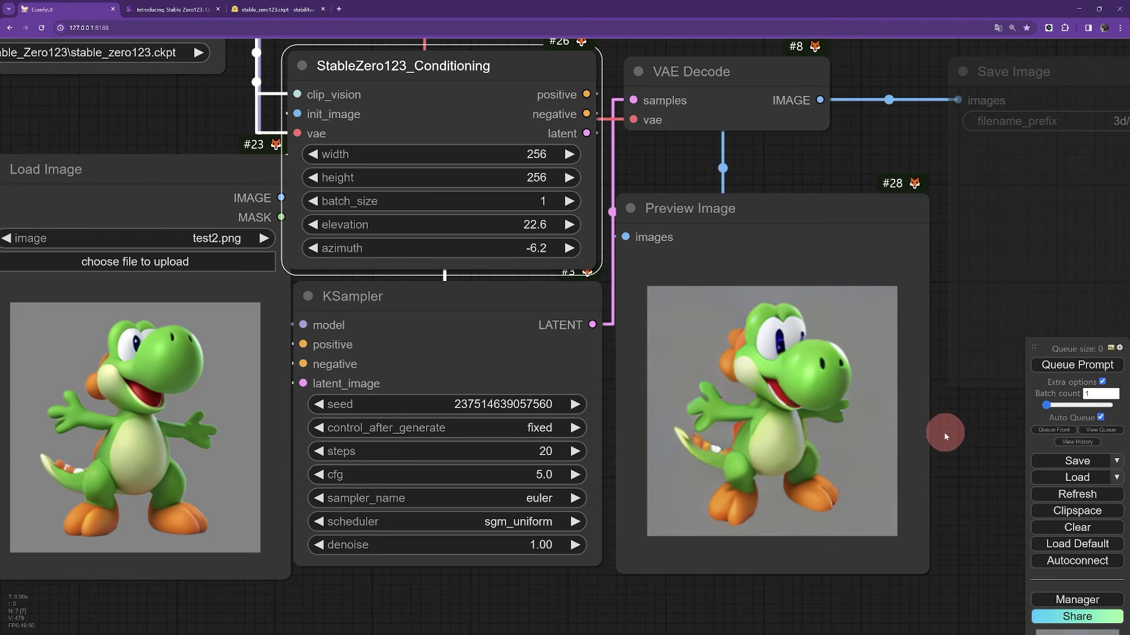
pyautogui.scroll(-3, 941, 361)
pyautogui.scroll(-2, 931, 395)
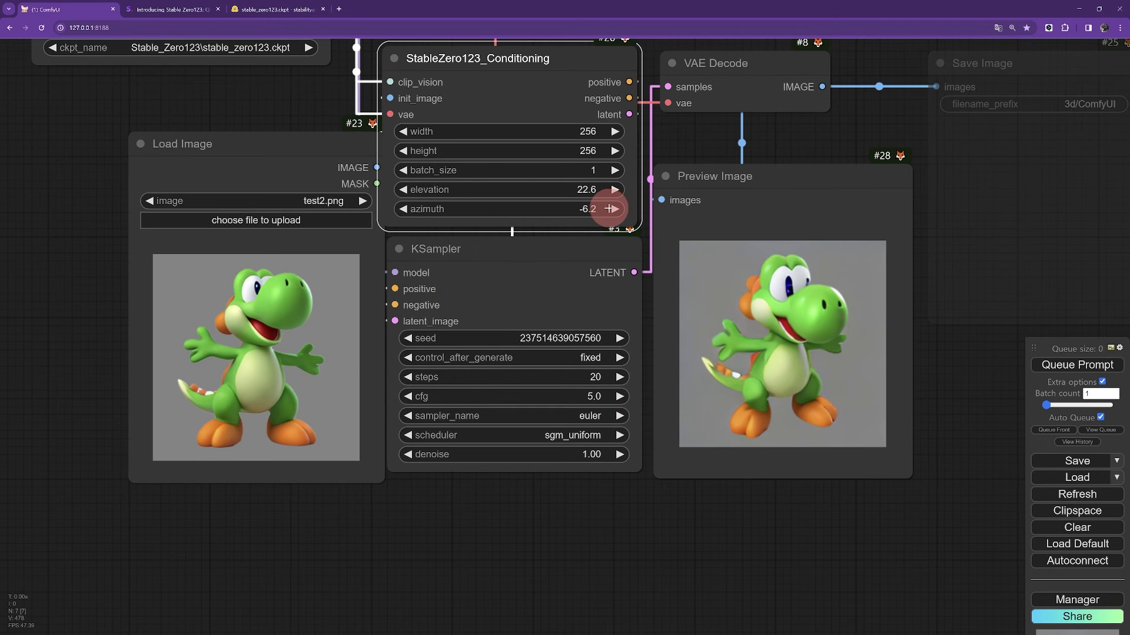
pyautogui.moveTo(630, 492); pyautogui.dragTo(661, 551)
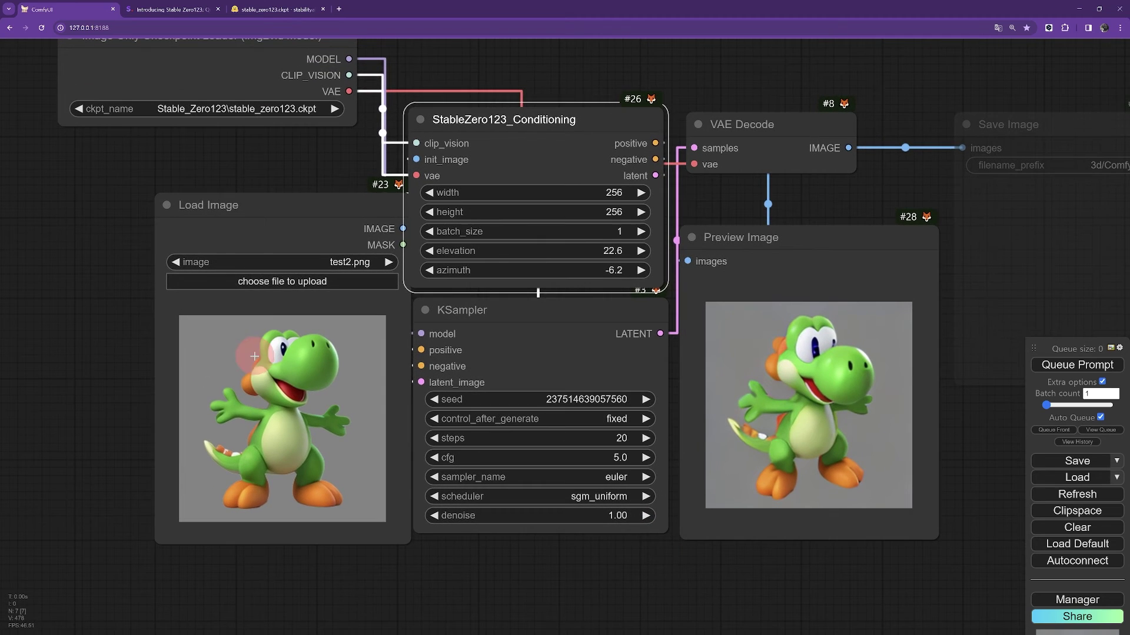
# Step: Move the Load Image node clear of StableZero123_Conditioning and confirm the conditioning width at 256
pyautogui.moveTo(254, 356); pyautogui.dragTo(222, 357)
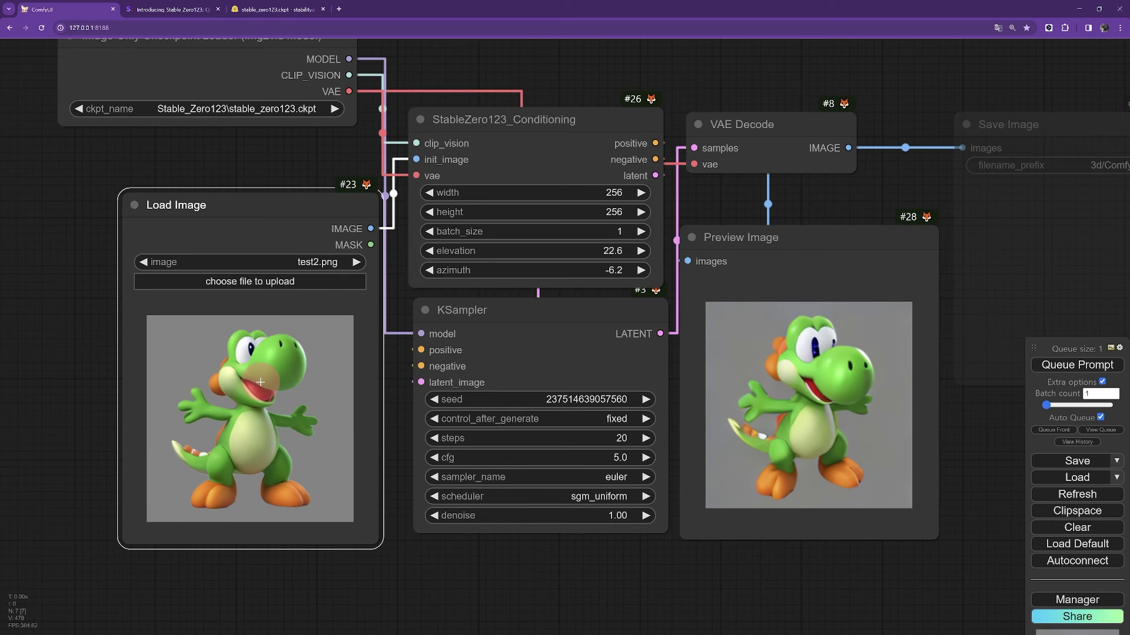
pyautogui.click(614, 192)
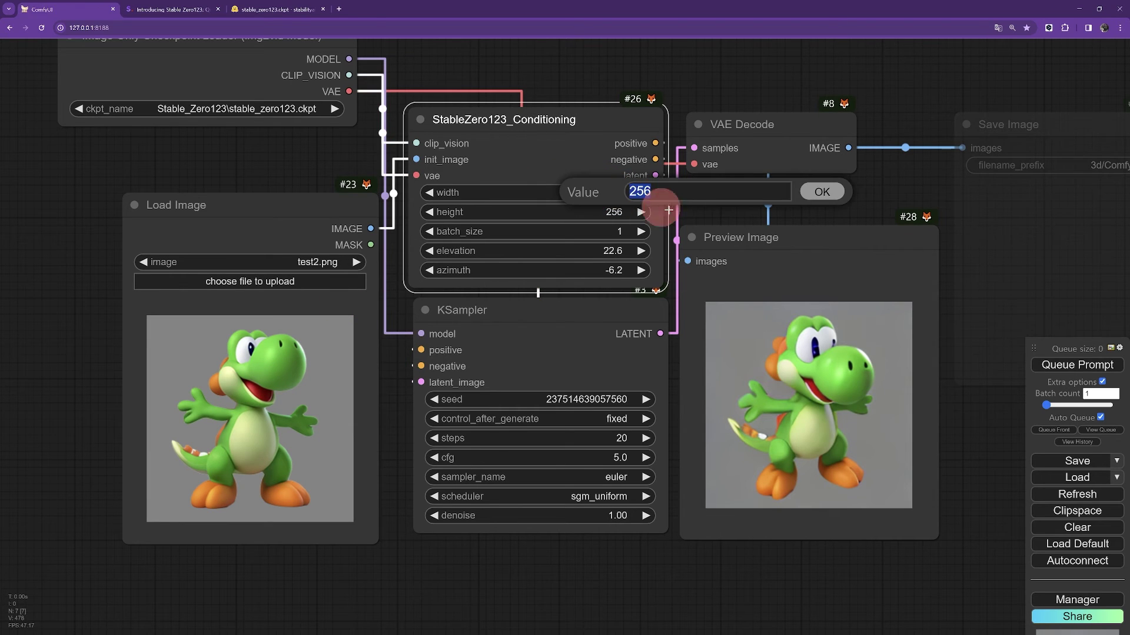
pyautogui.click(213, 158)
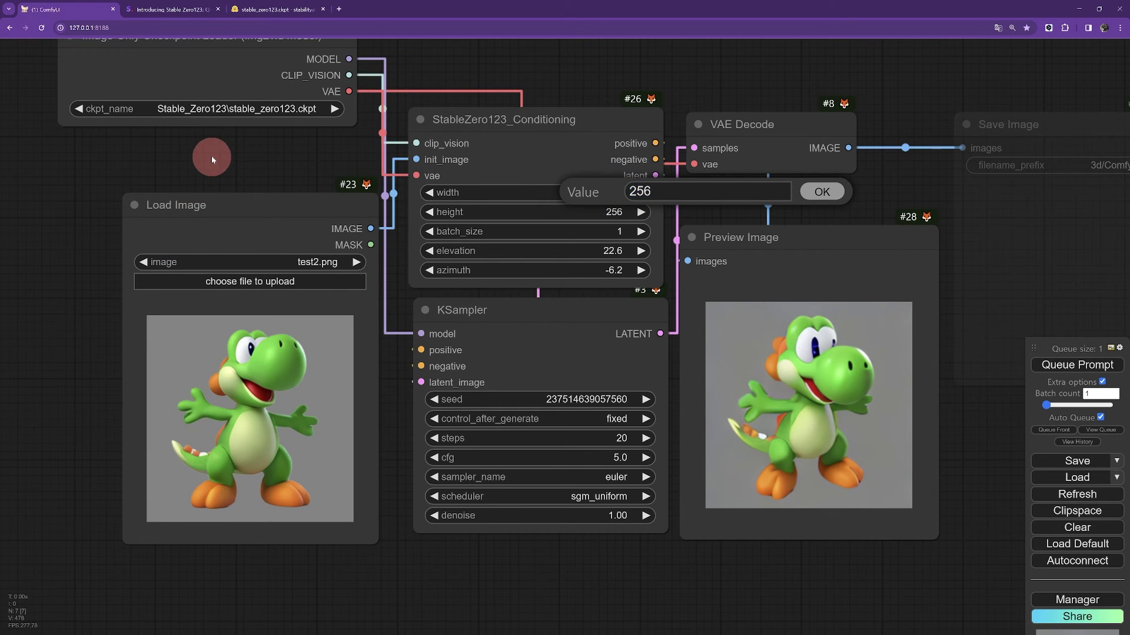
pyautogui.click(822, 193)
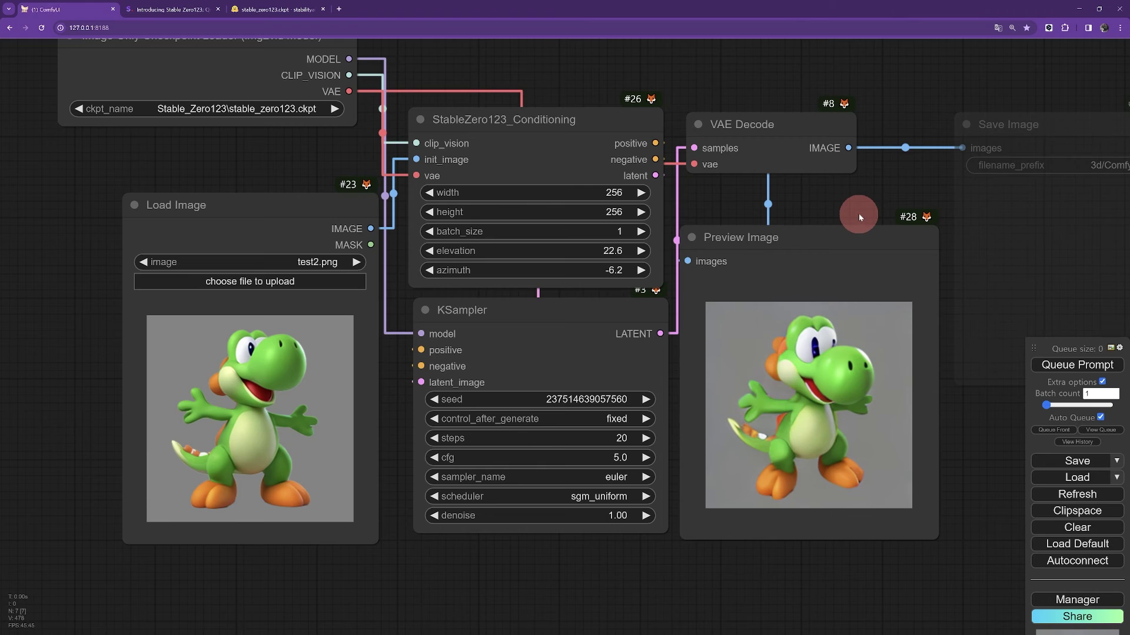
pyautogui.moveTo(859, 210); pyautogui.dragTo(828, 196)
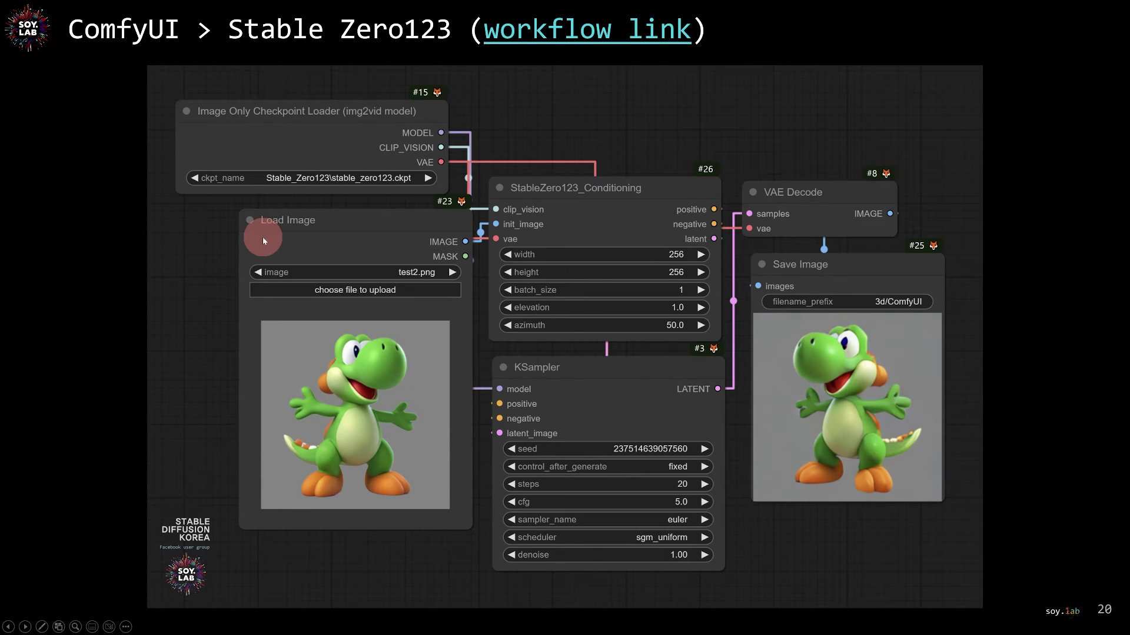
pyautogui.click(262, 237)
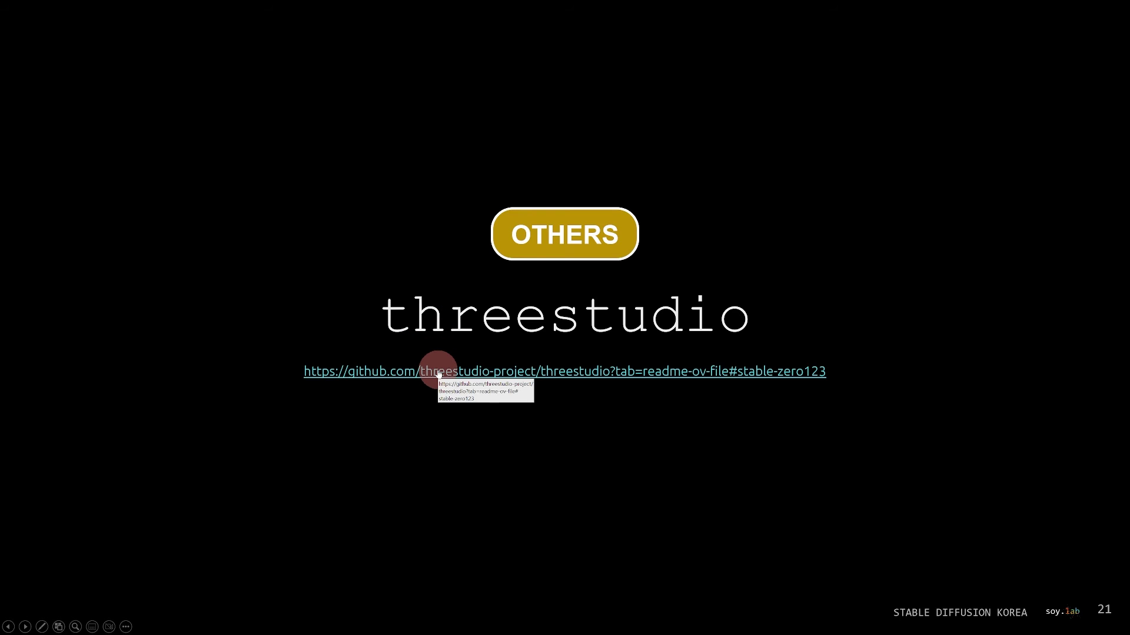
pyautogui.click(661, 461)
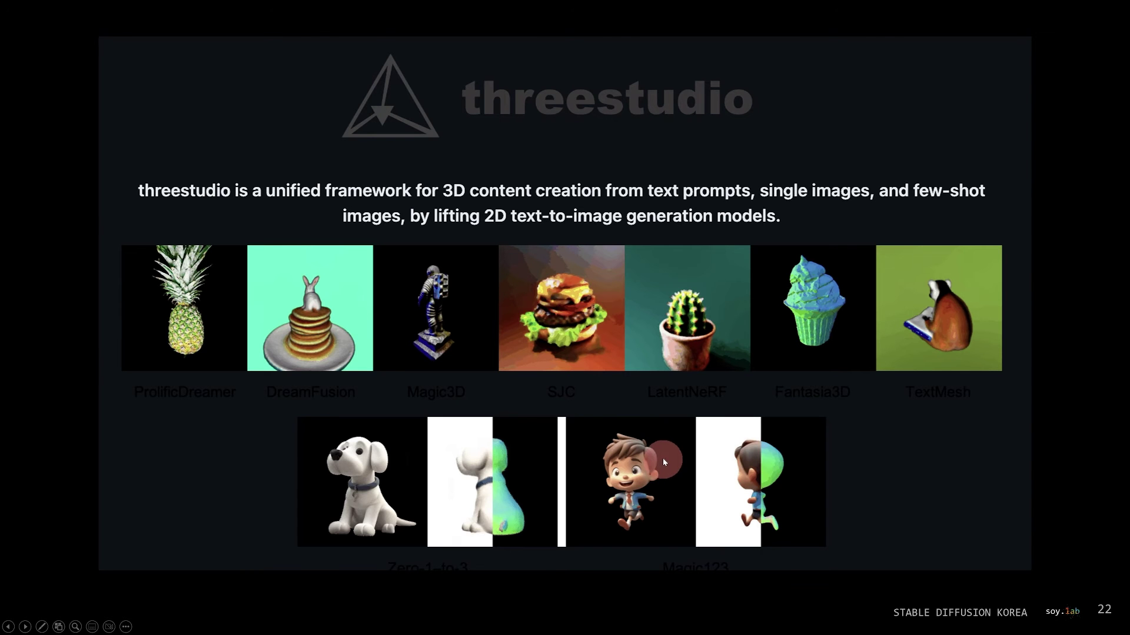
pyautogui.press('Left')
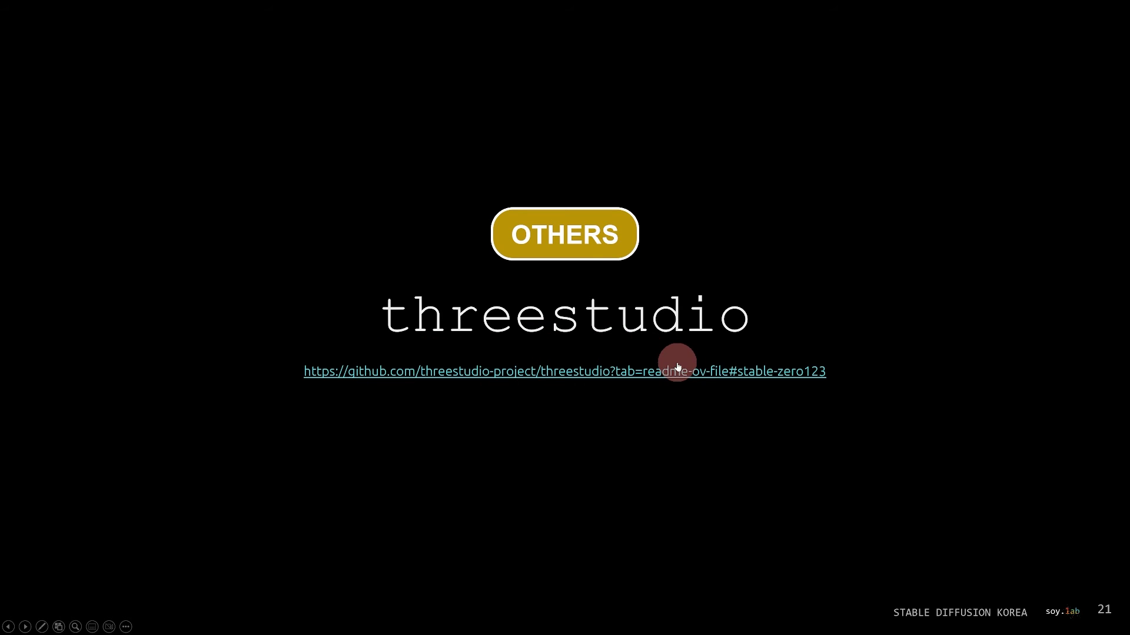
# Step: Open the threestudio GitHub link and compare its Zero123 XL and Stable Zero123 results with those in the Stability AI article
pyautogui.click(469, 376)
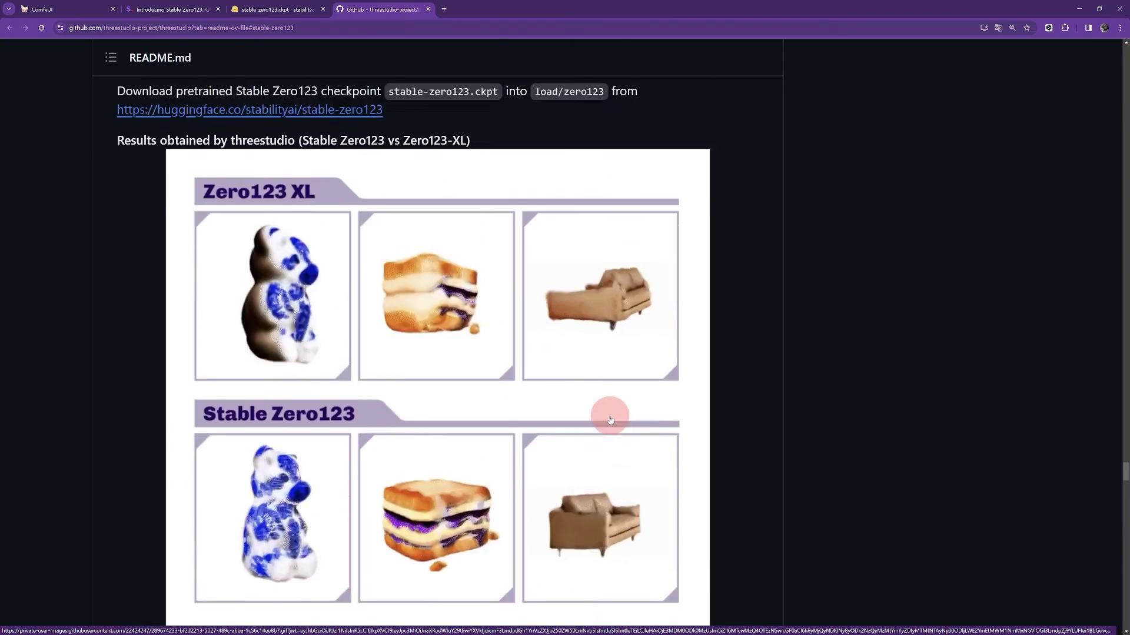
pyautogui.scroll(-3, 601, 414)
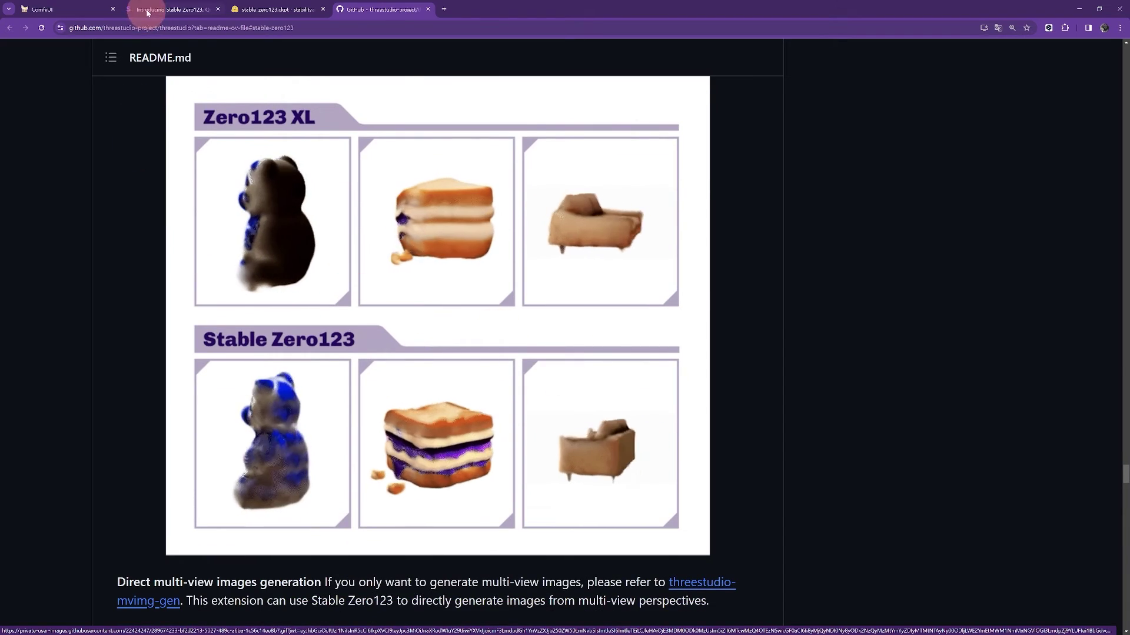
pyautogui.click(173, 10)
pyautogui.scroll(-8, 512, 276)
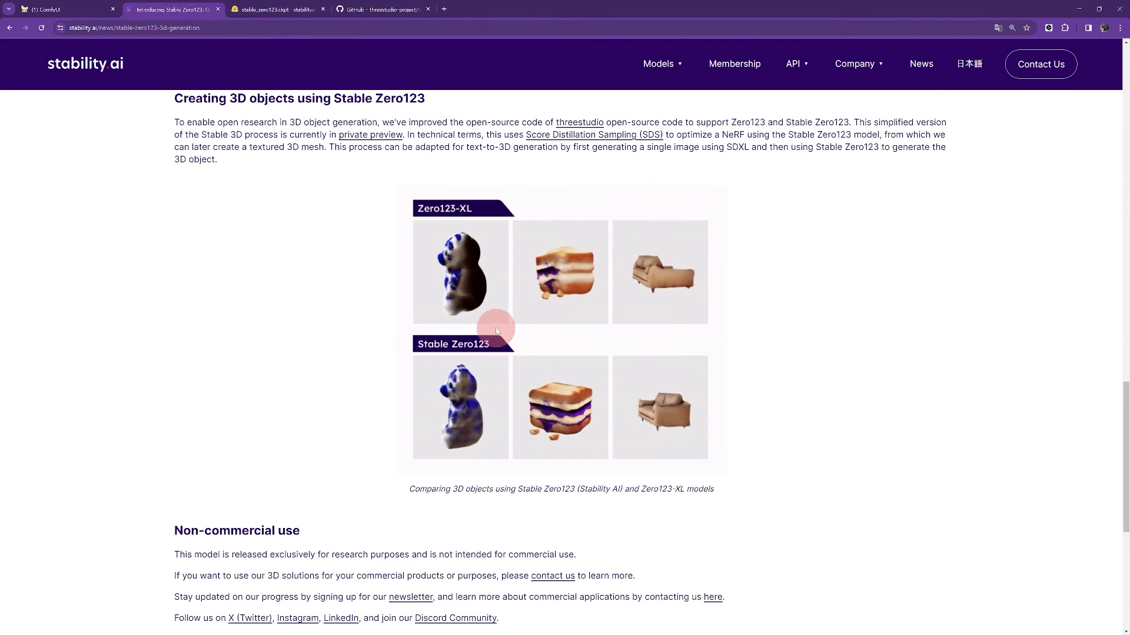
# Step: Review the threestudio README on GitHub, from the example results through installation, quickstart and checkpoint resuming to mesh export
pyautogui.click(353, 9)
pyautogui.scroll(20, 435, 394)
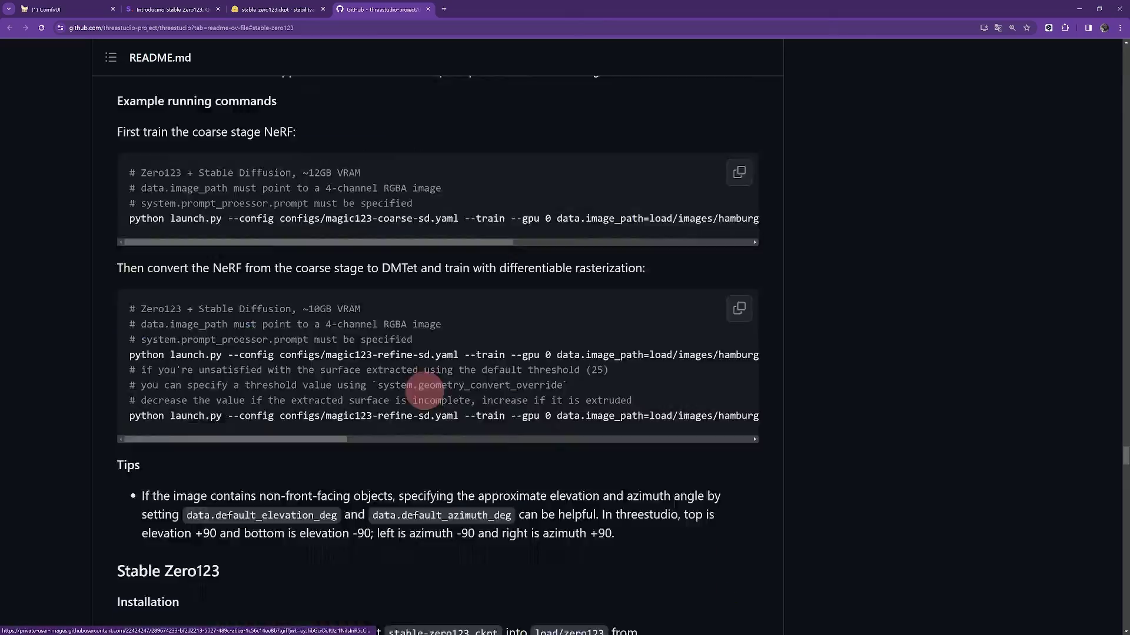
pyautogui.scroll(20, 424, 393)
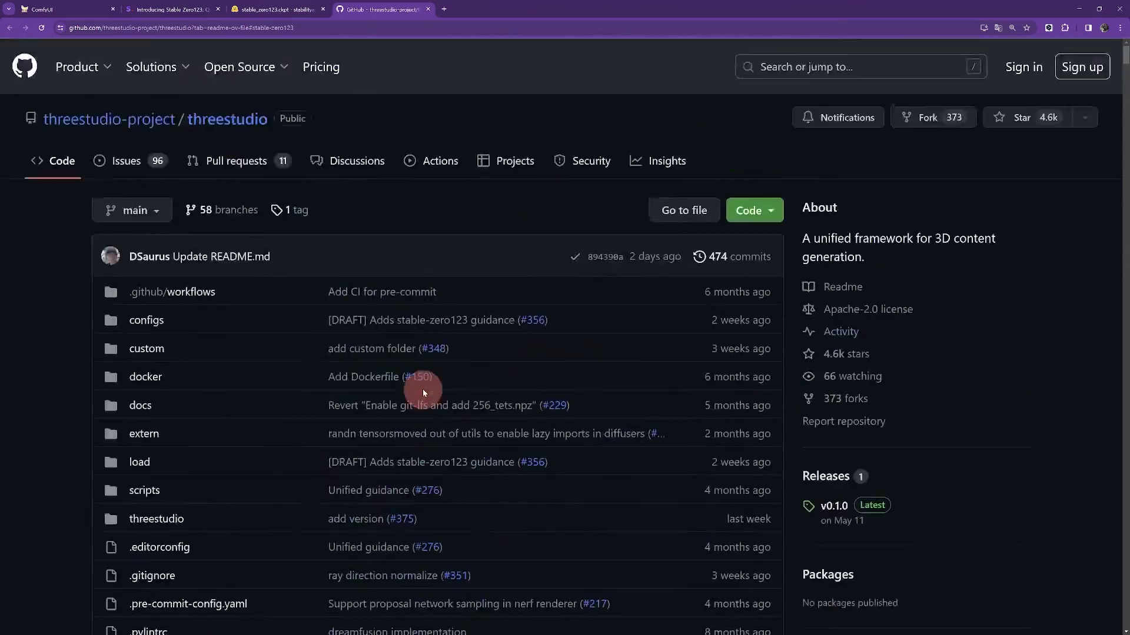
pyautogui.scroll(-20, 422, 389)
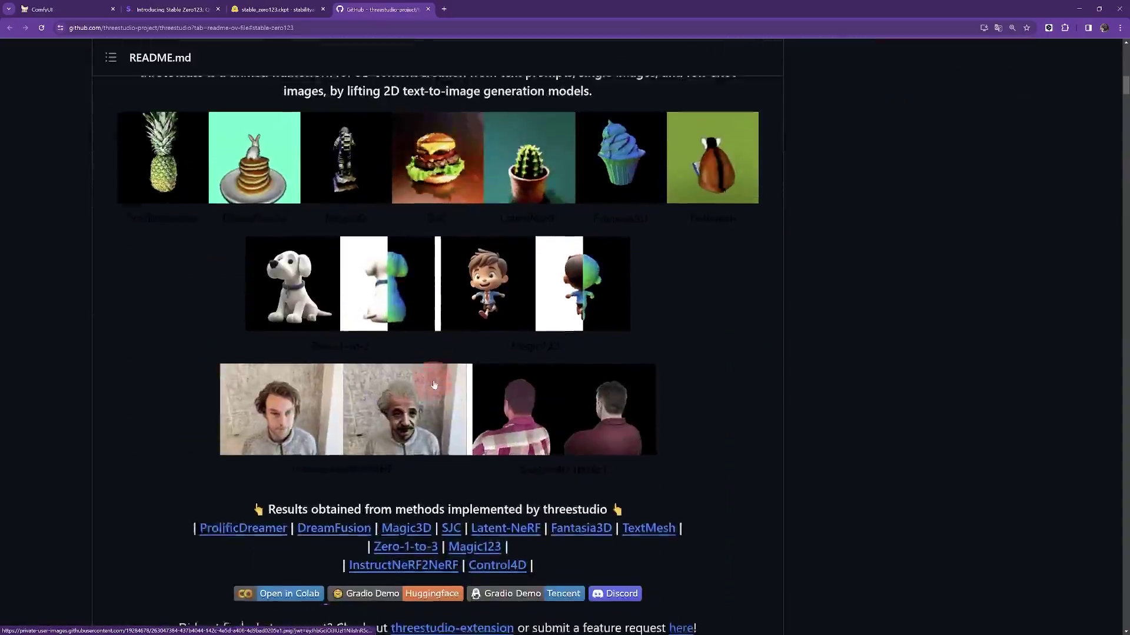
pyautogui.scroll(-15, 436, 383)
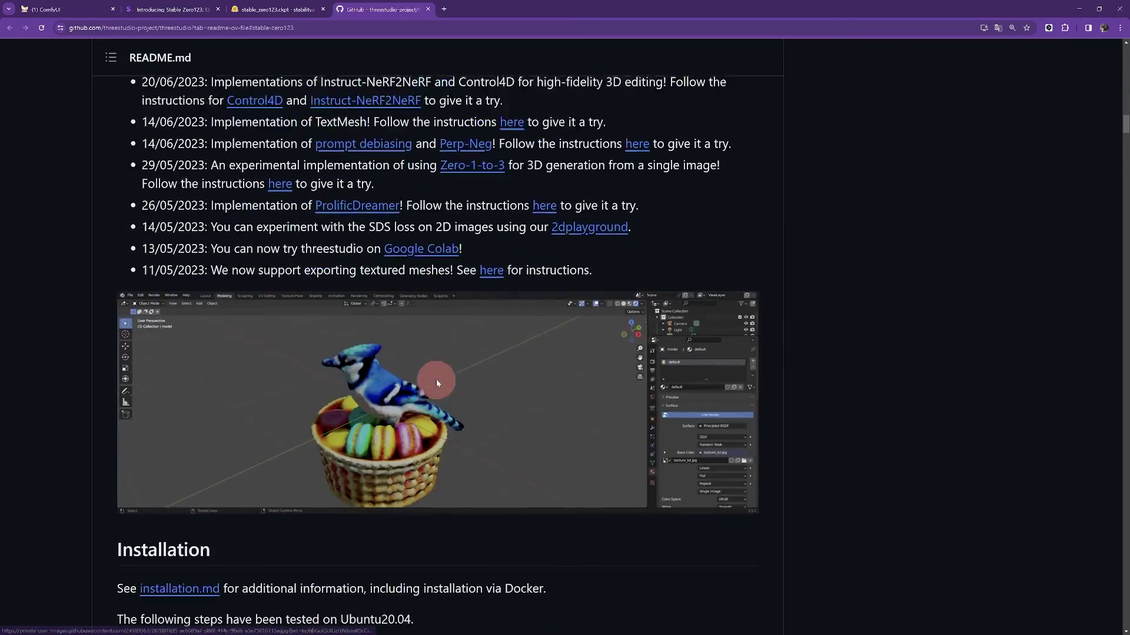
pyautogui.scroll(-12, 436, 384)
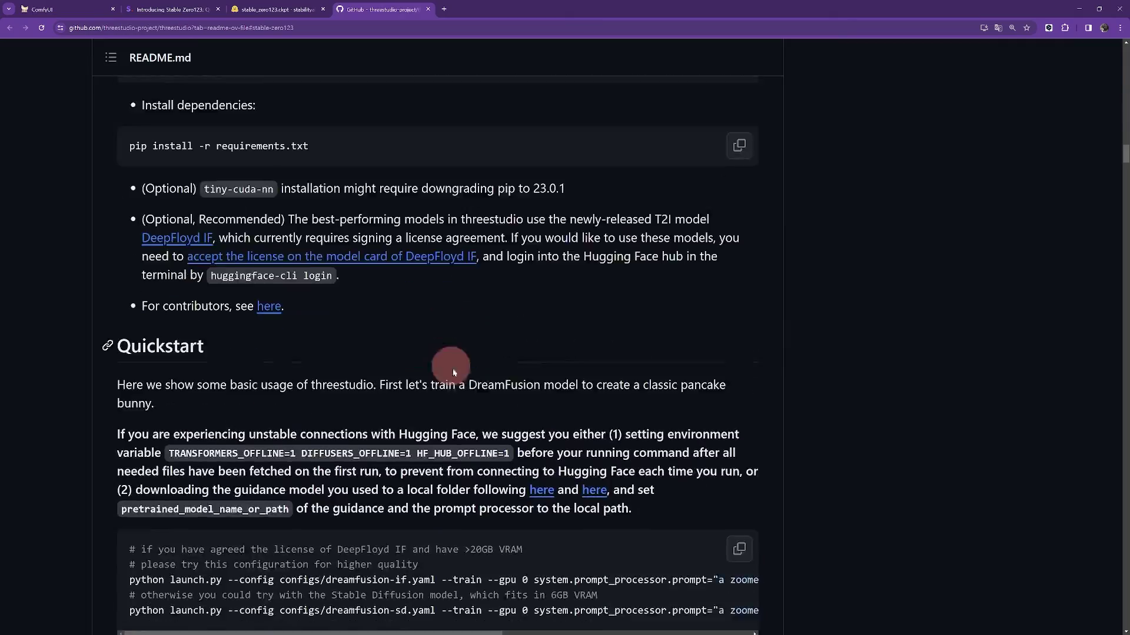
pyautogui.scroll(-11, 468, 383)
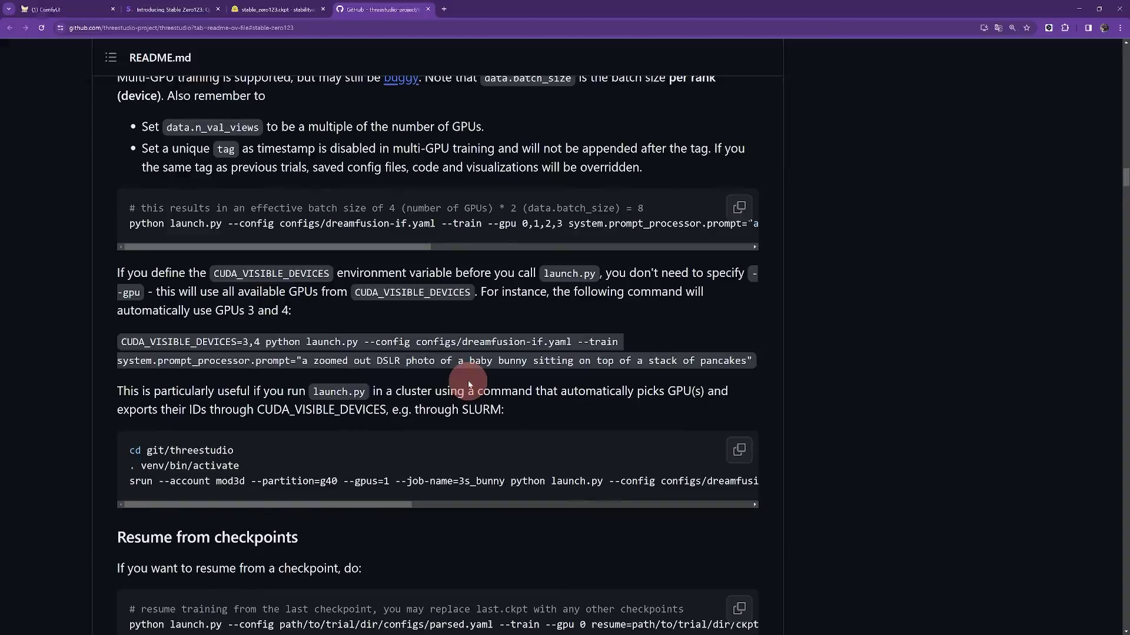
pyautogui.scroll(-5, 469, 385)
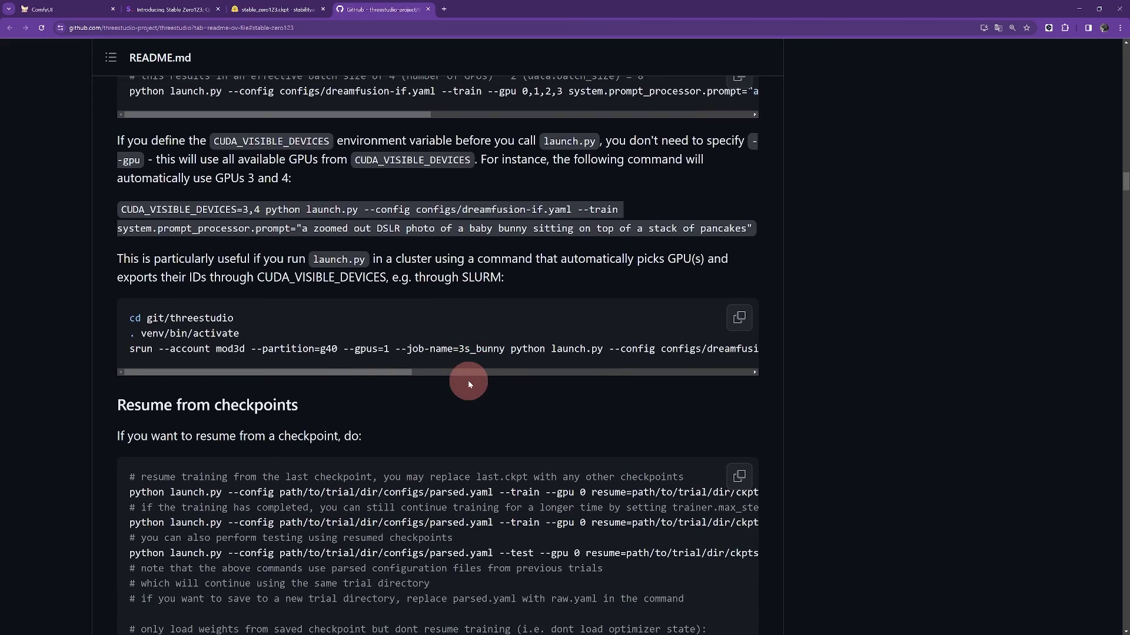
pyautogui.scroll(-1, 477, 387)
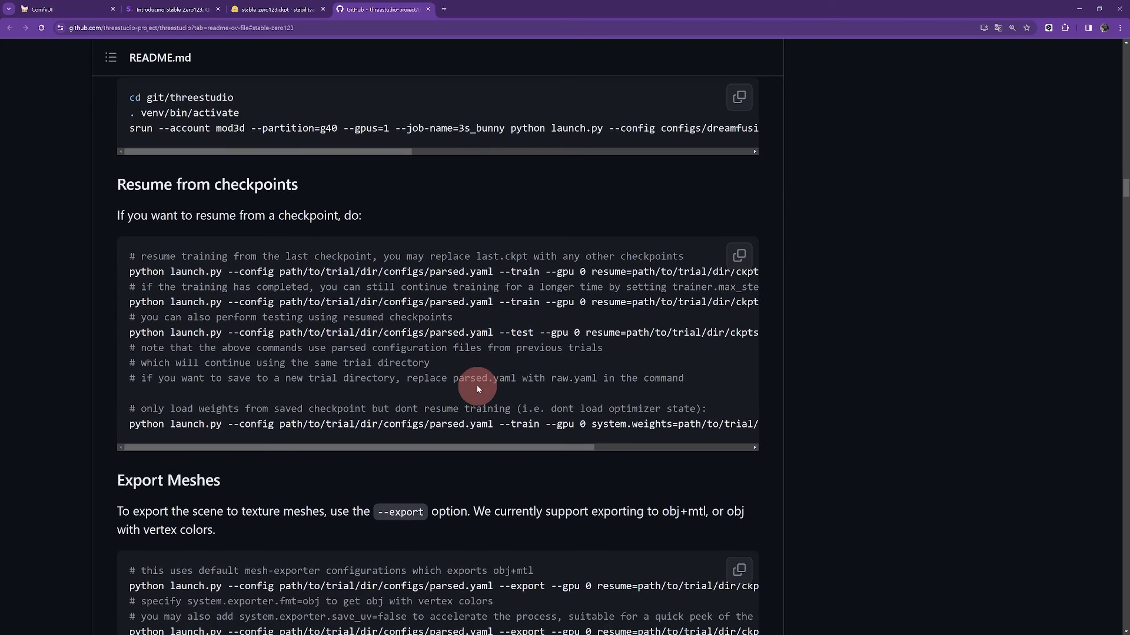
pyautogui.scroll(-2, 477, 387)
pyautogui.scroll(-4, 477, 387)
pyautogui.scroll(-5, 477, 386)
# Step: Return to the start of the threestudio repository page and look over its file list
pyautogui.press('Home')
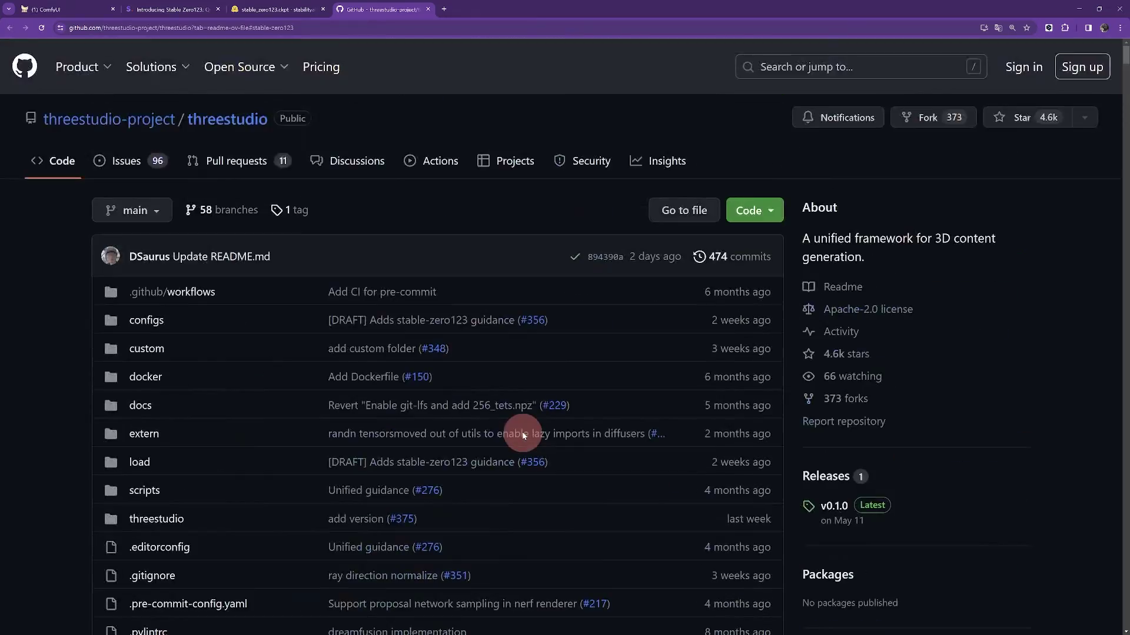
pyautogui.scroll(-5, 523, 436)
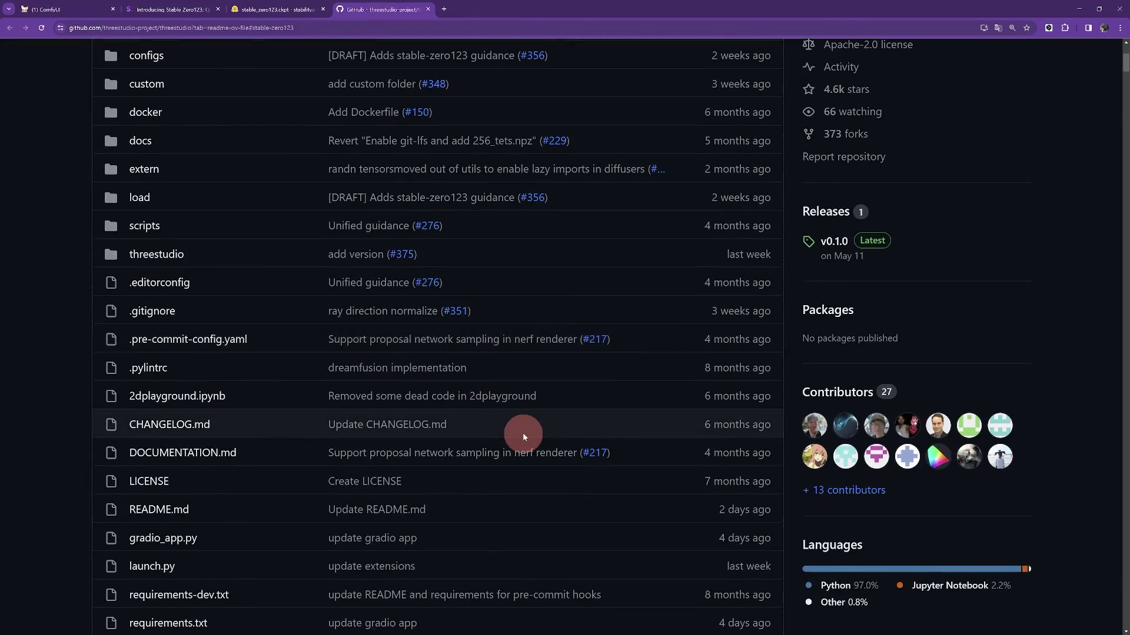
pyautogui.scroll(-2, 524, 437)
pyautogui.scroll(-1, 523, 434)
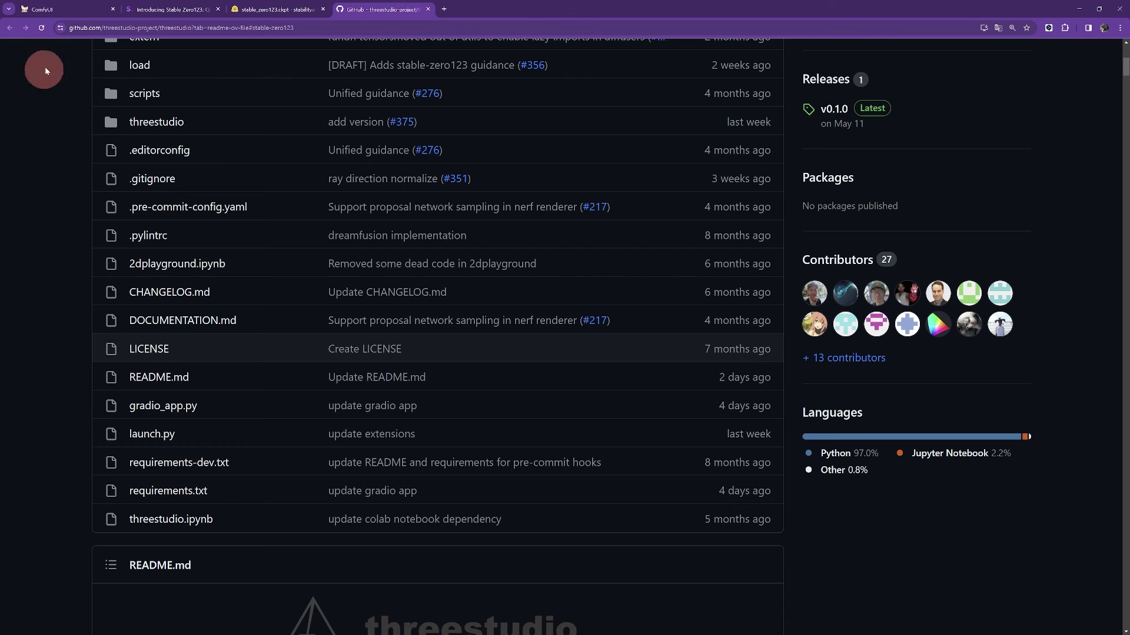
pyautogui.hotkey('alt', 'Tab')
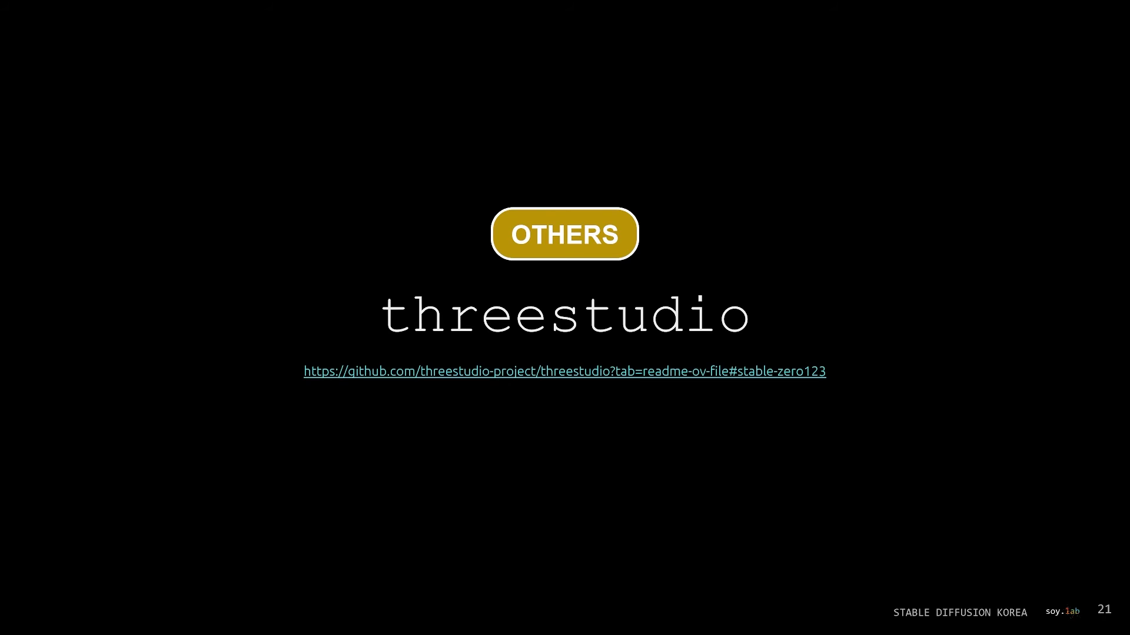
pyautogui.click(215, 344)
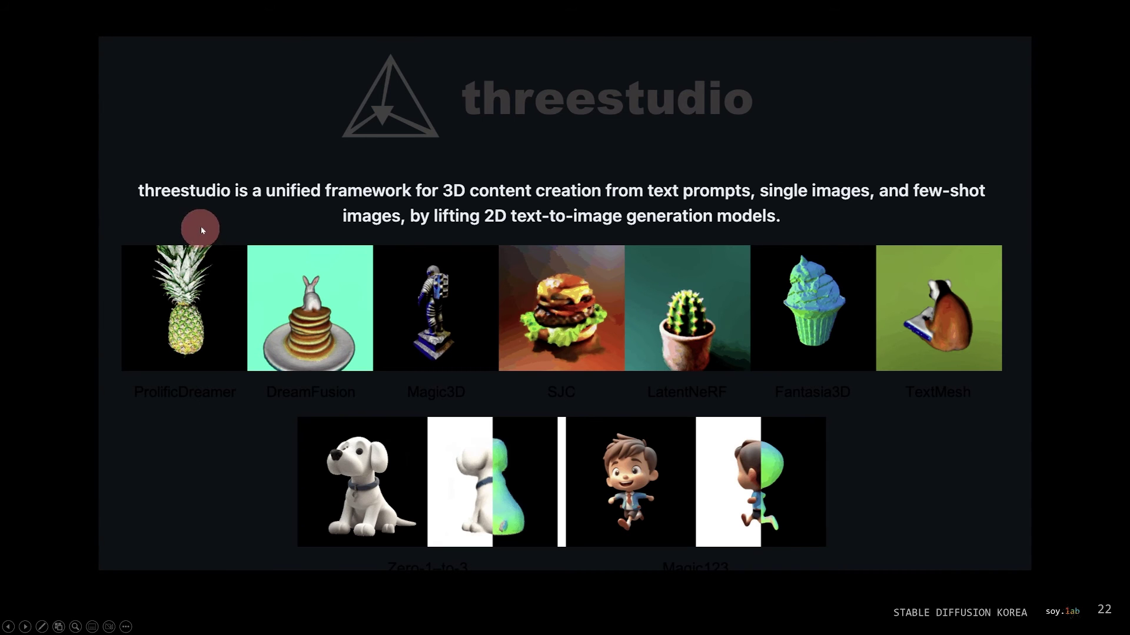